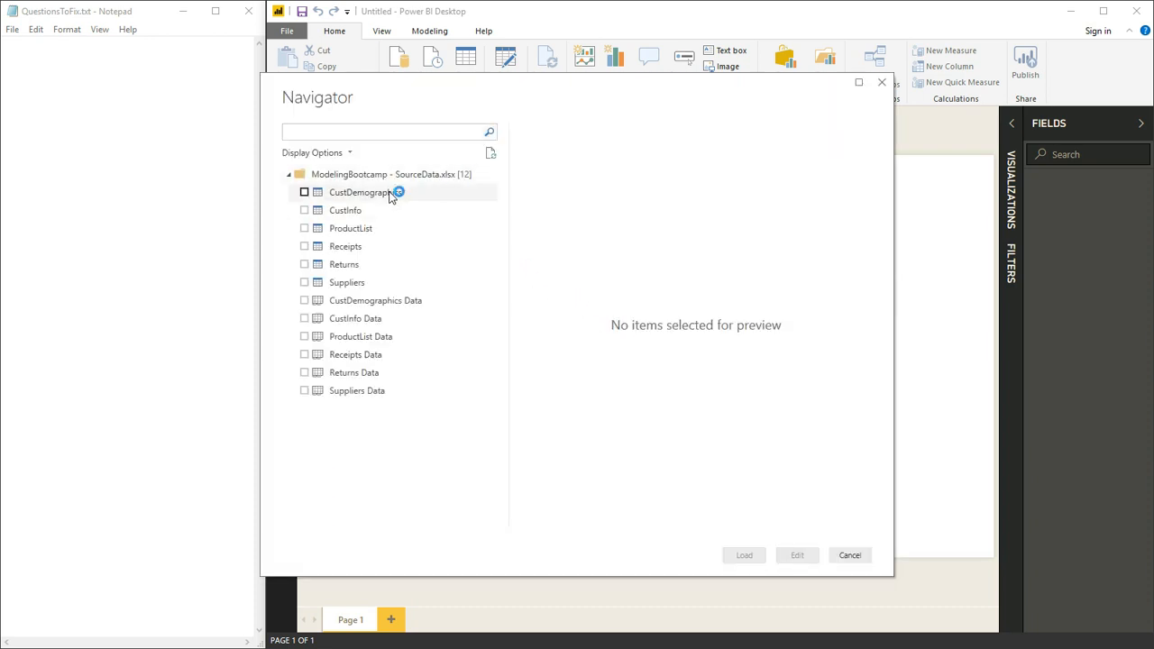
Step: Load the CustDemographics, CustInfo, ProductList, Receipts, Returns and Suppliers tables from the ModelingBootcamp - SourceData.xlsx workbook
left_click(303, 192)
left_click(304, 210)
left_click(304, 228)
left_click(303, 246)
left_click(304, 264)
left_click(304, 282)
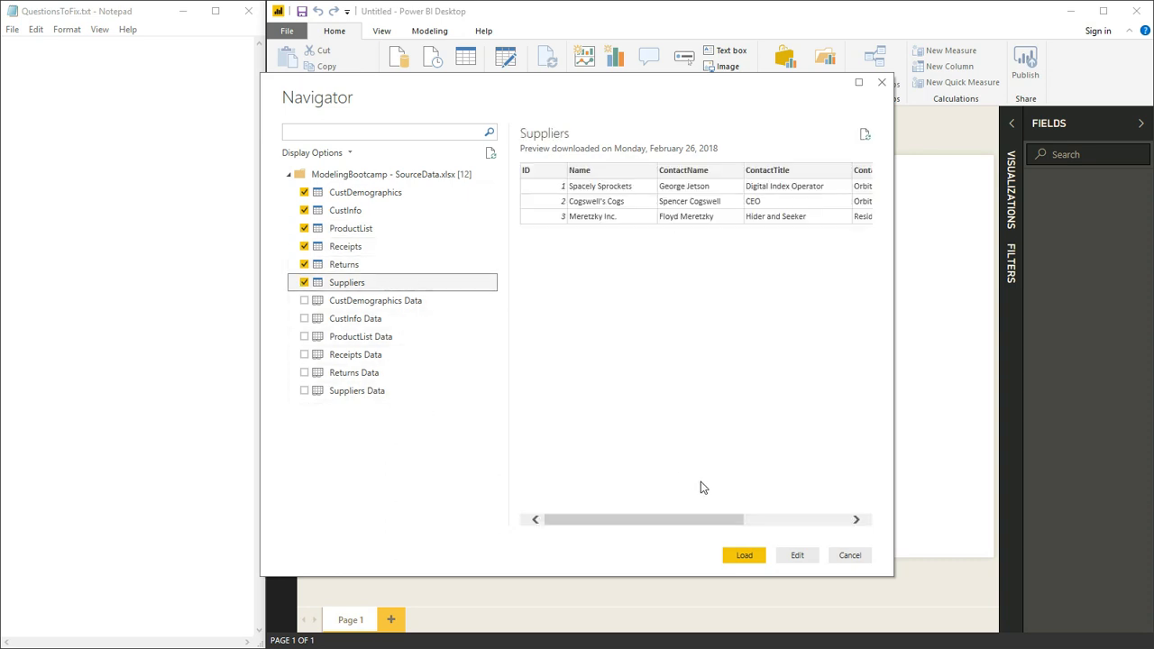
left_click(745, 555)
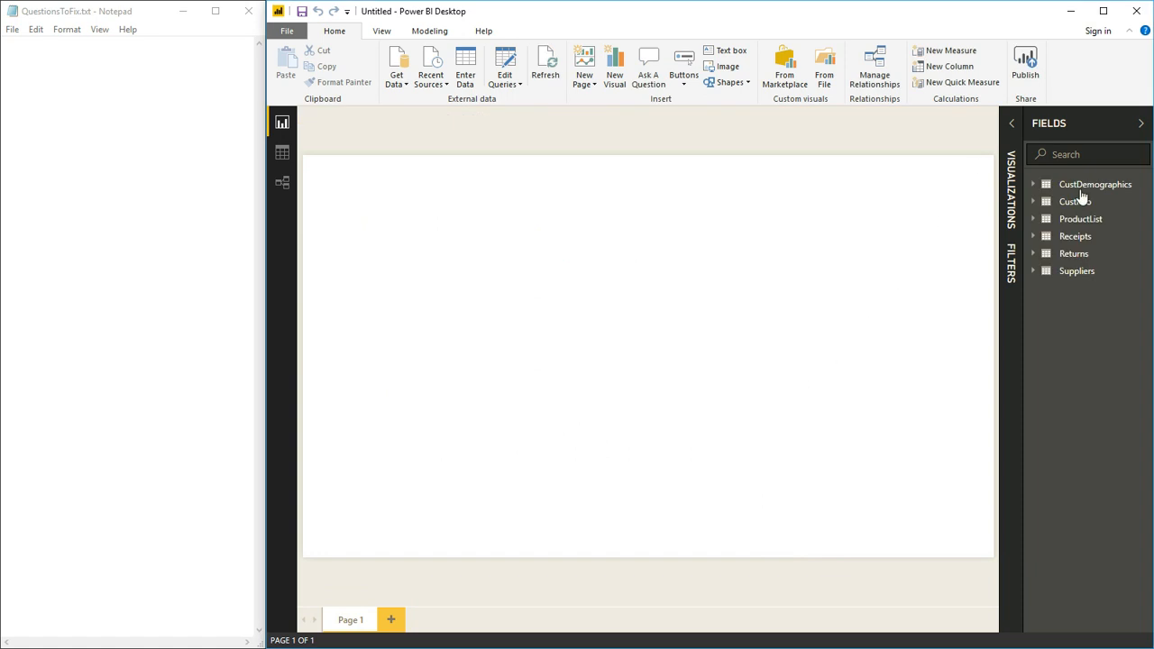
Step: Insert a Q&A button on the blank report page and enlarge it
left_click(648, 59)
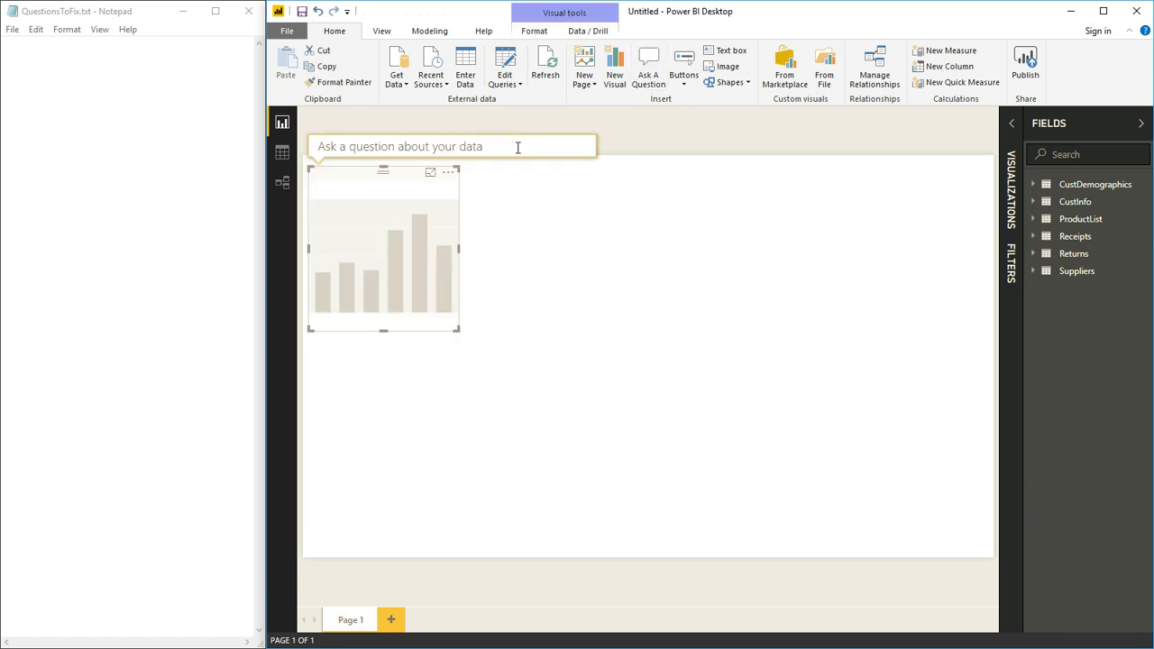
left_click(656, 217)
left_click(685, 74)
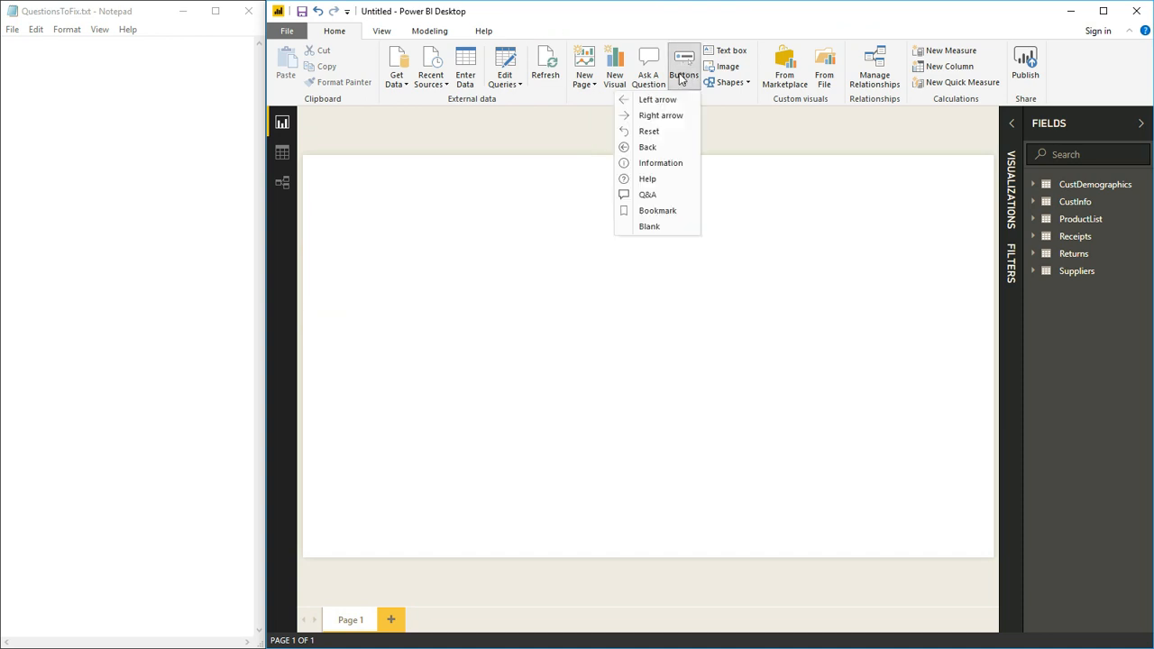
left_click(649, 195)
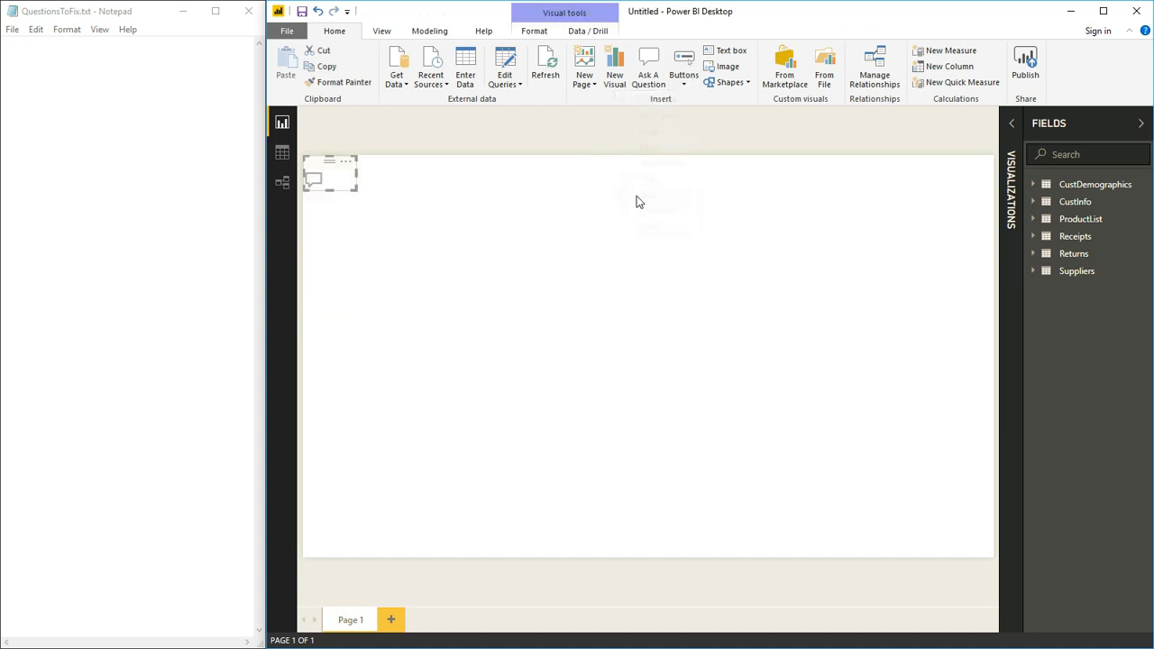
left_click_drag(354, 191, 399, 249)
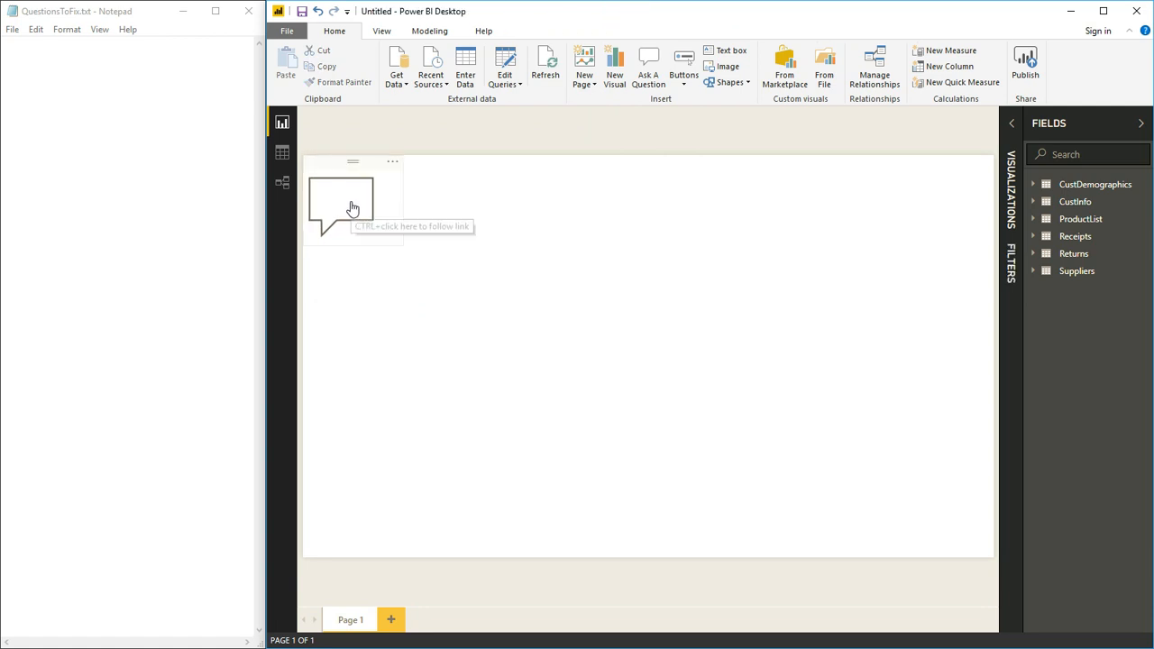
Step: Follow the Q&A button's link and ask "customers", then replace the question with the suggested "cust info"
left_click(352, 209, "ctrl")
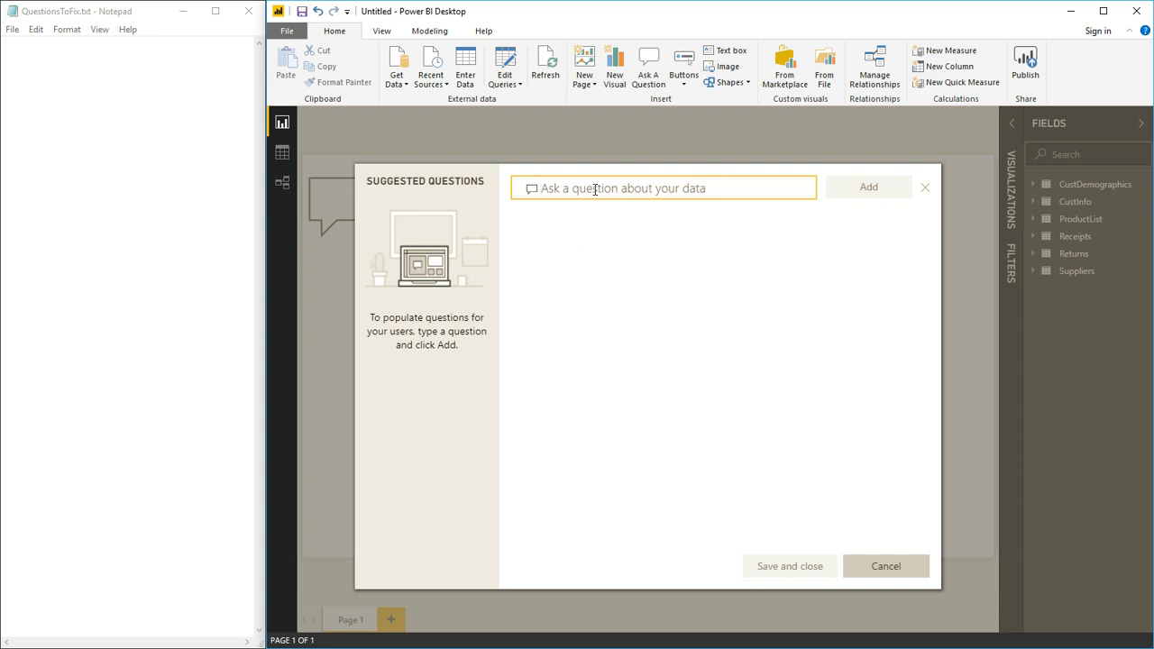
type("customers")
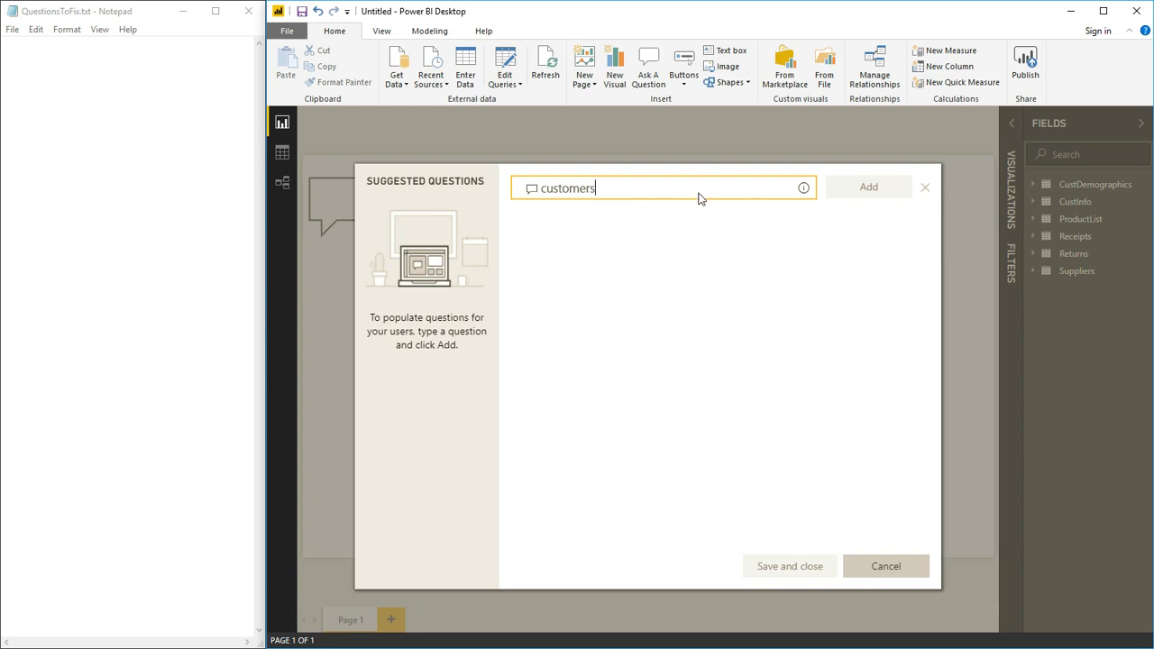
double_click(568, 191)
type("cus")
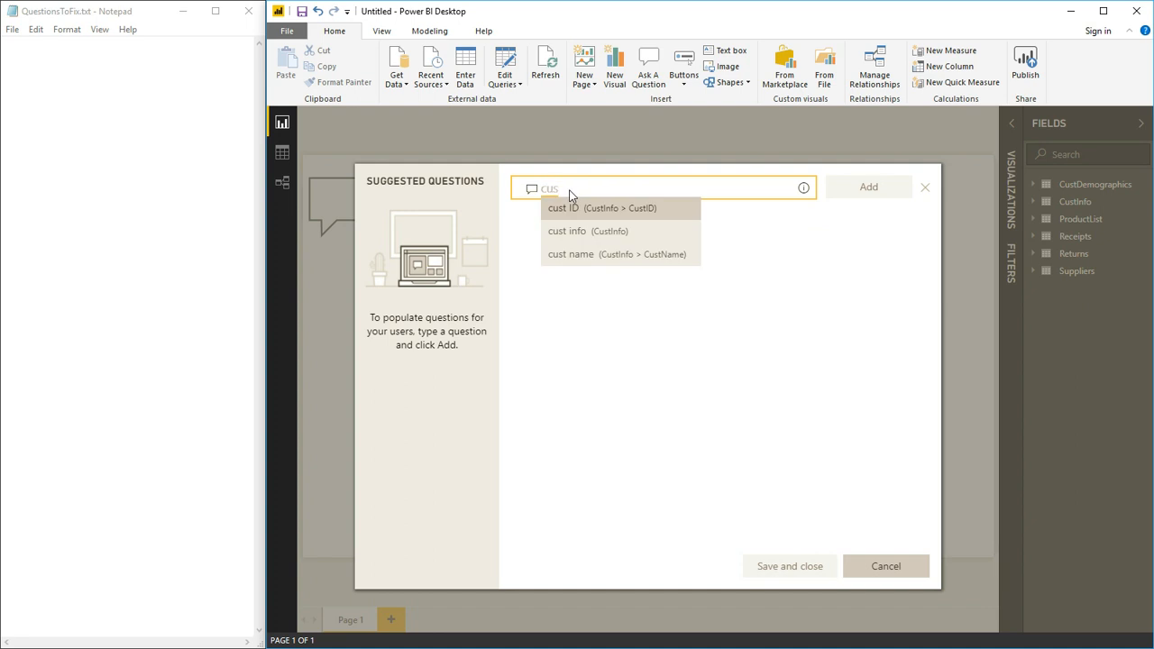
left_click(575, 235)
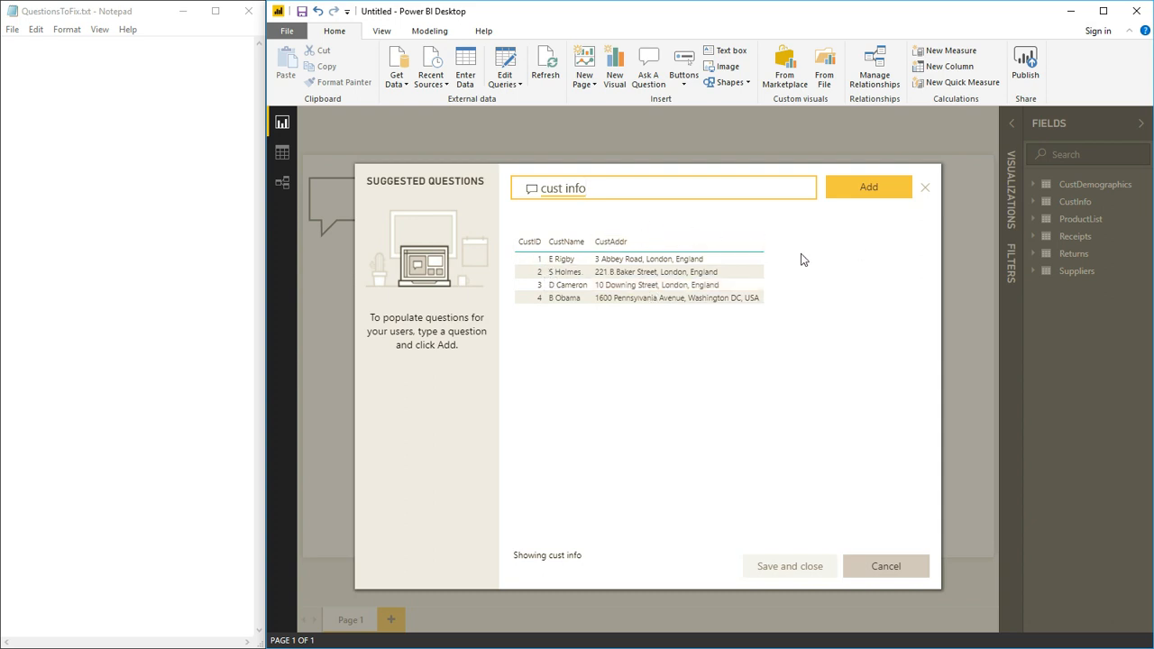
Step: Record "customers" as the first entry in QuestionsToFix.txt in Notepad
left_click(74, 57)
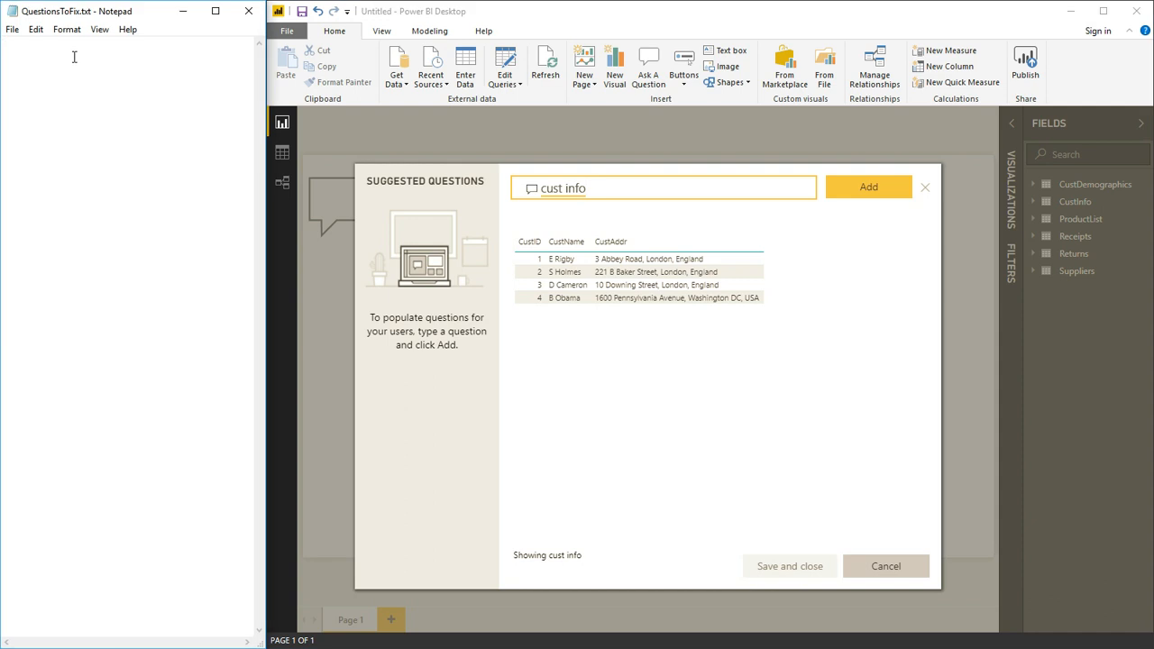
type("customers")
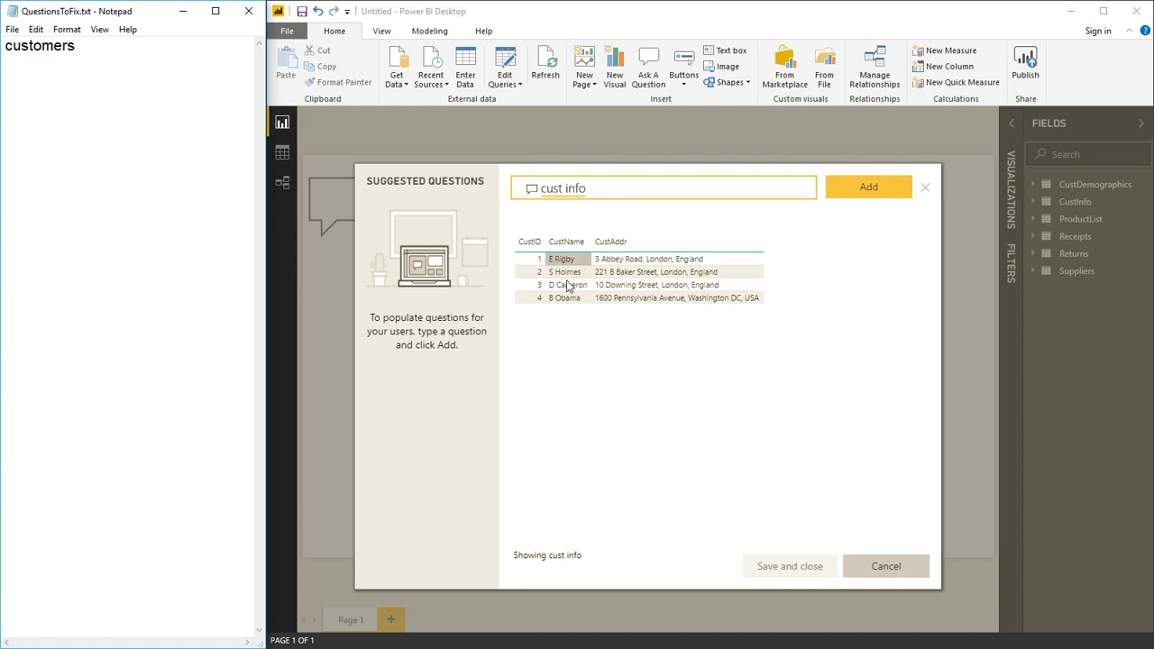
Step: In the Power BI Q&A dialog, replace the question with "orders for" followed by the first customer's name
left_click(596, 188)
key("ctrl+a")
type("orders for ")
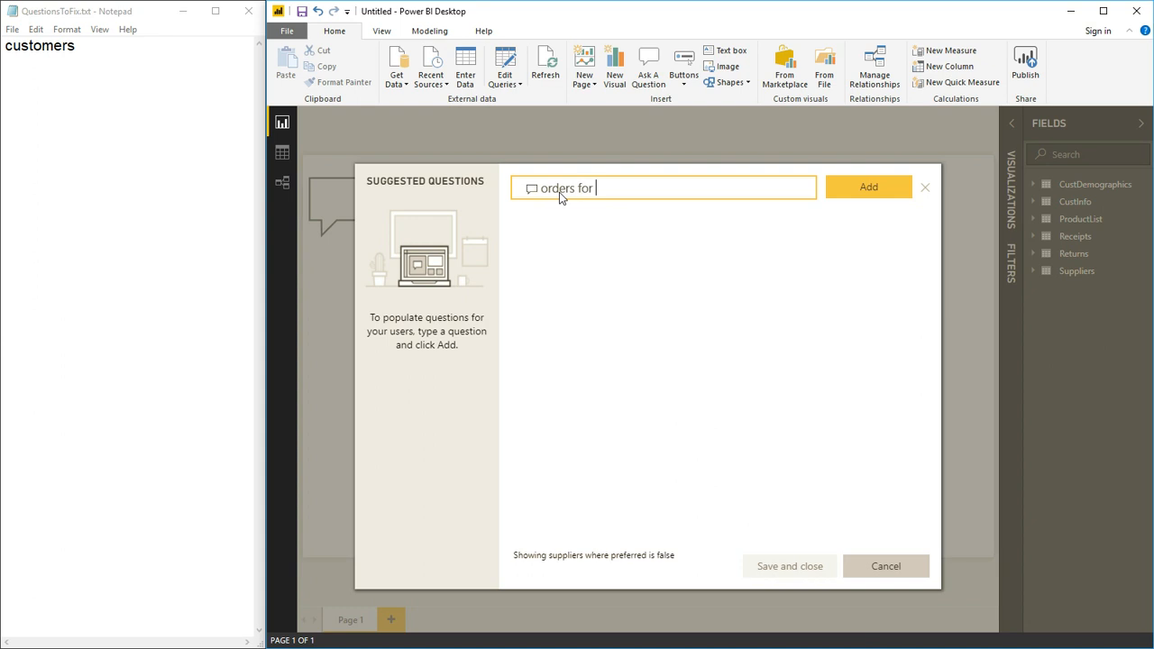
type("e rigby")
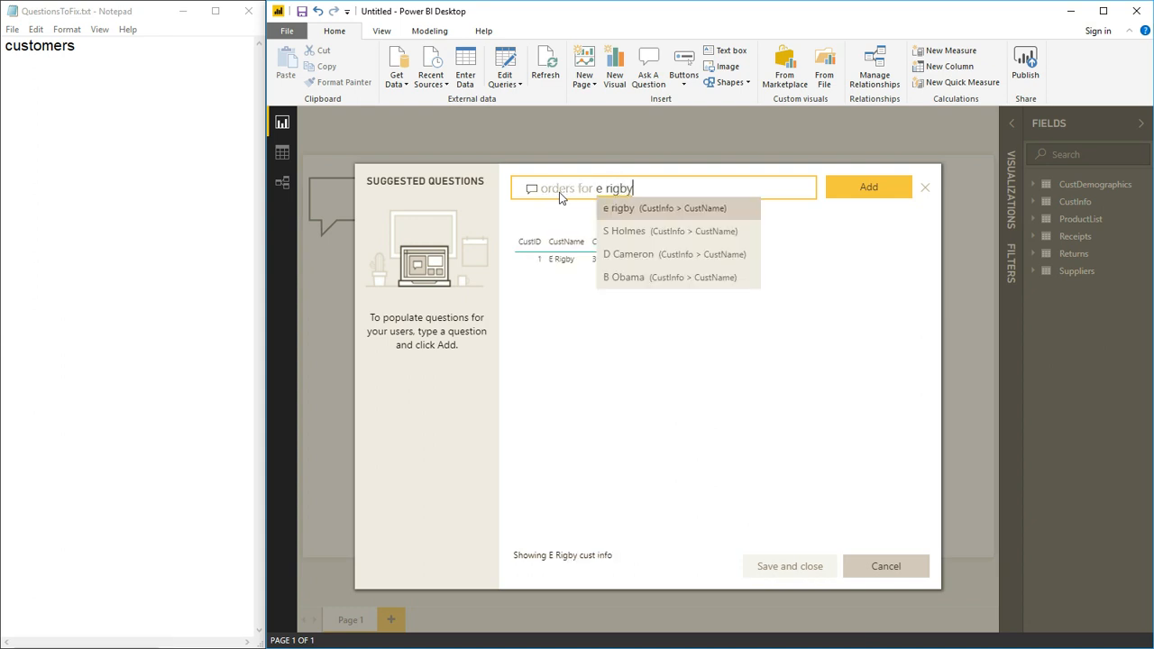
left_click(852, 234)
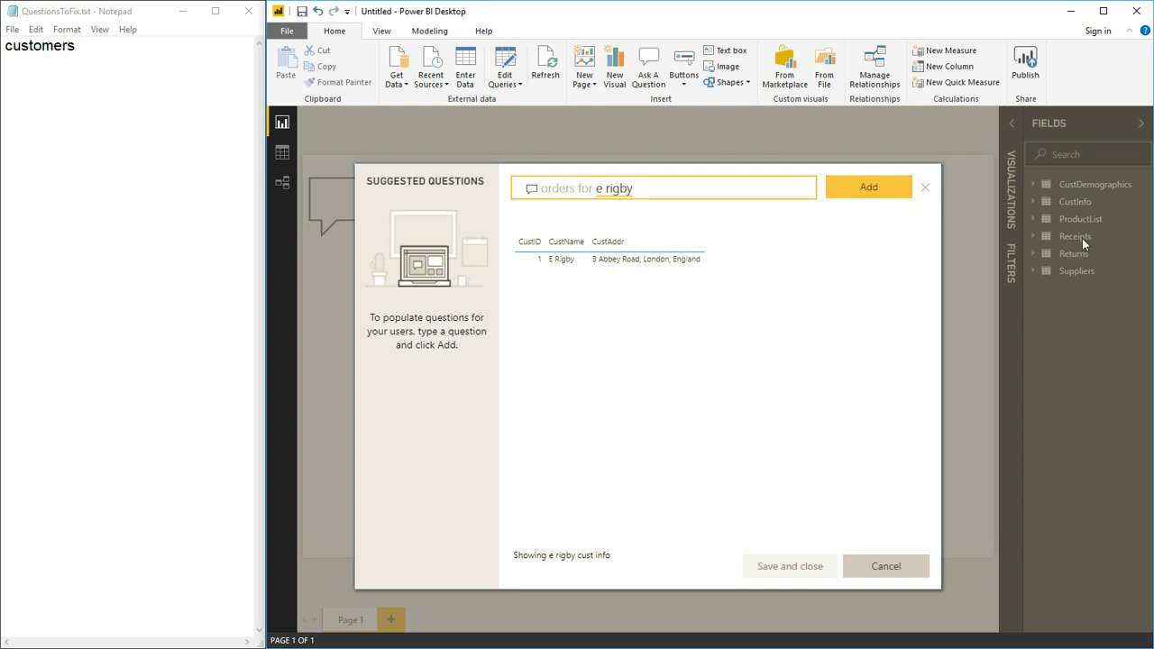
Step: Copy the customer orders question onto a new line of QuestionsToFix.txt in Notepad
left_click_drag(670, 191, 531, 190)
key("ctrl+c")
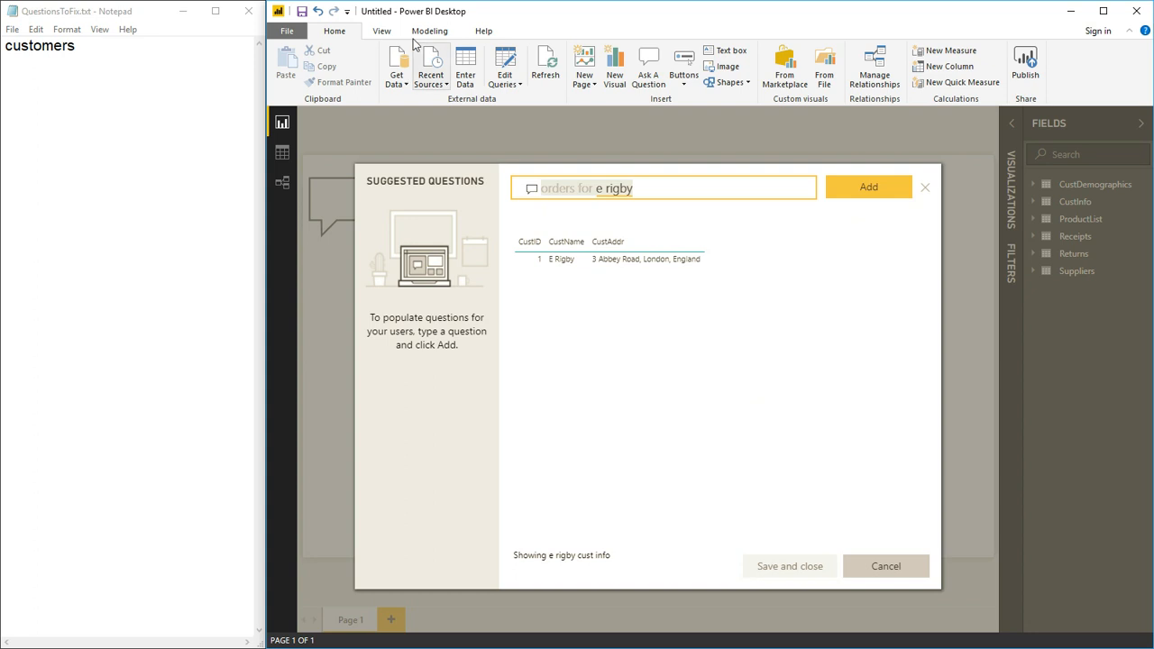
left_click(114, 67)
key("ctrl+v")
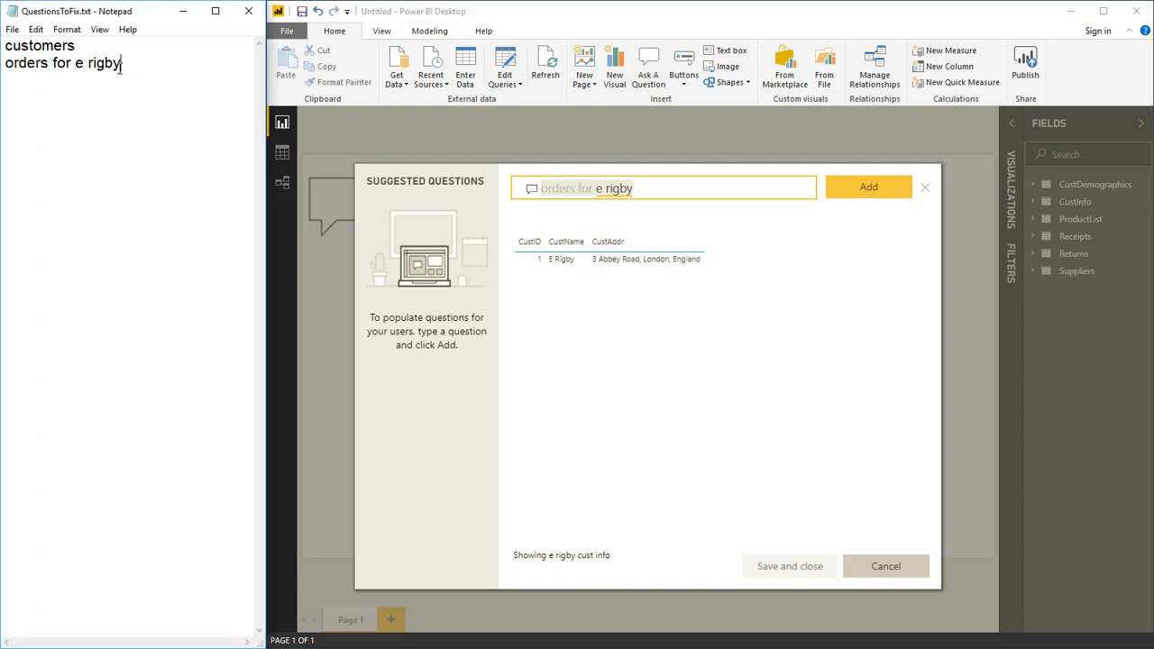
key("Return")
Step: Replace the question in the Power BI Q&A dialog with "who lives in London?"
mouse_move(653, 191)
left_mouse_down()
mouse_move(548, 183)
mouse_move(654, 186)
left_mouse_up()
type("who")
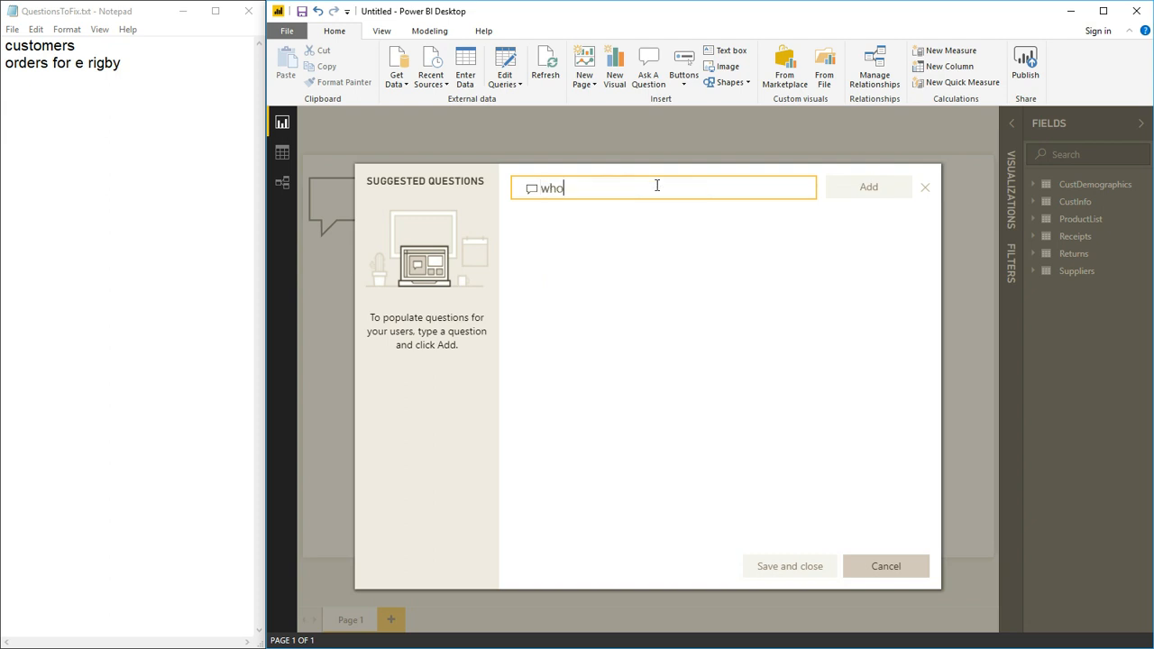
type(" lice")
type("s")
key("BackSpace")
key("BackSpace")
key("BackSpace")
type("es in London?")
Step: Copy "who lives in London?" onto the next line of QuestionsToFix.txt in Notepad
left_click_drag(674, 185, 541, 187)
key("ctrl+c")
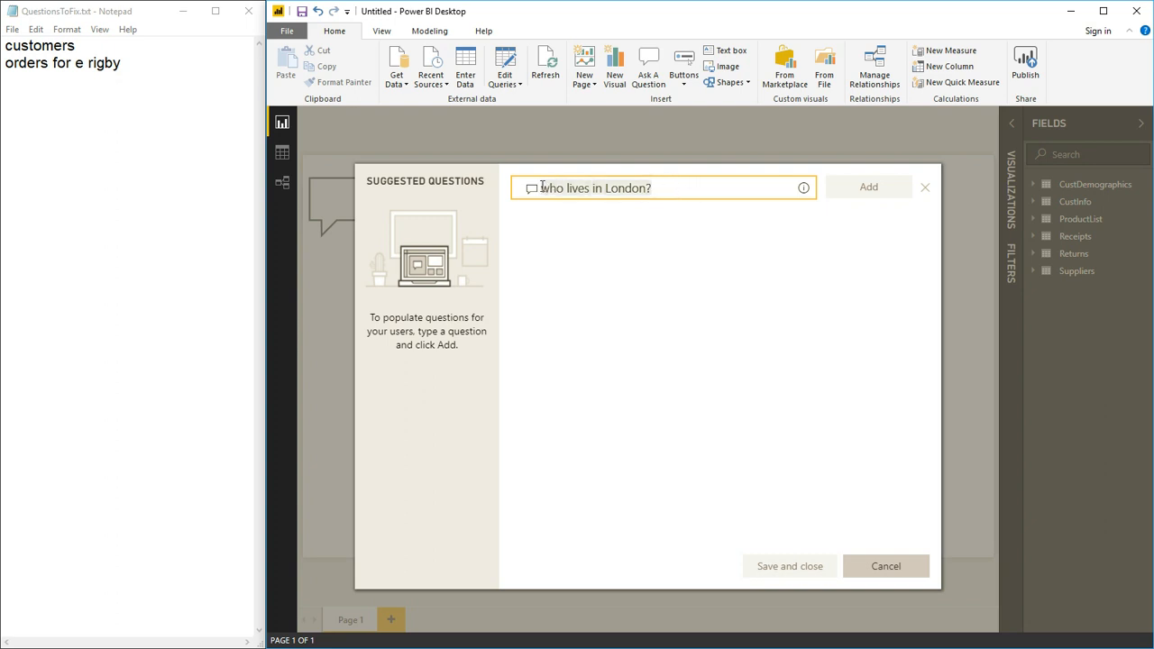
left_click(131, 98)
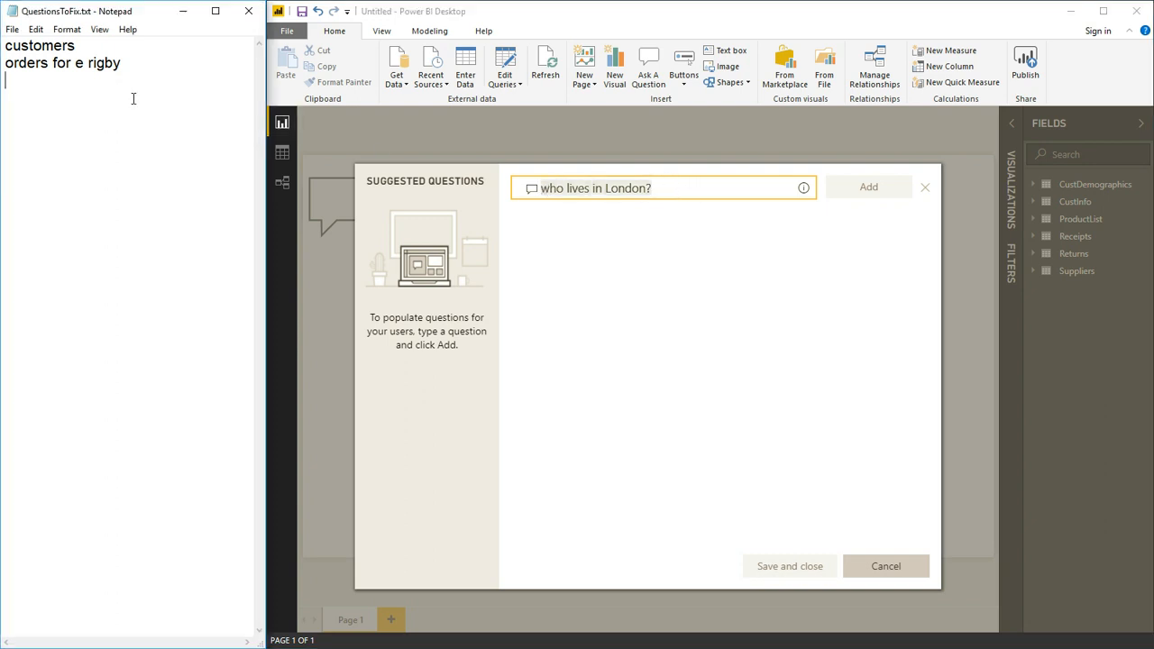
key("ctrl+v")
key("Return")
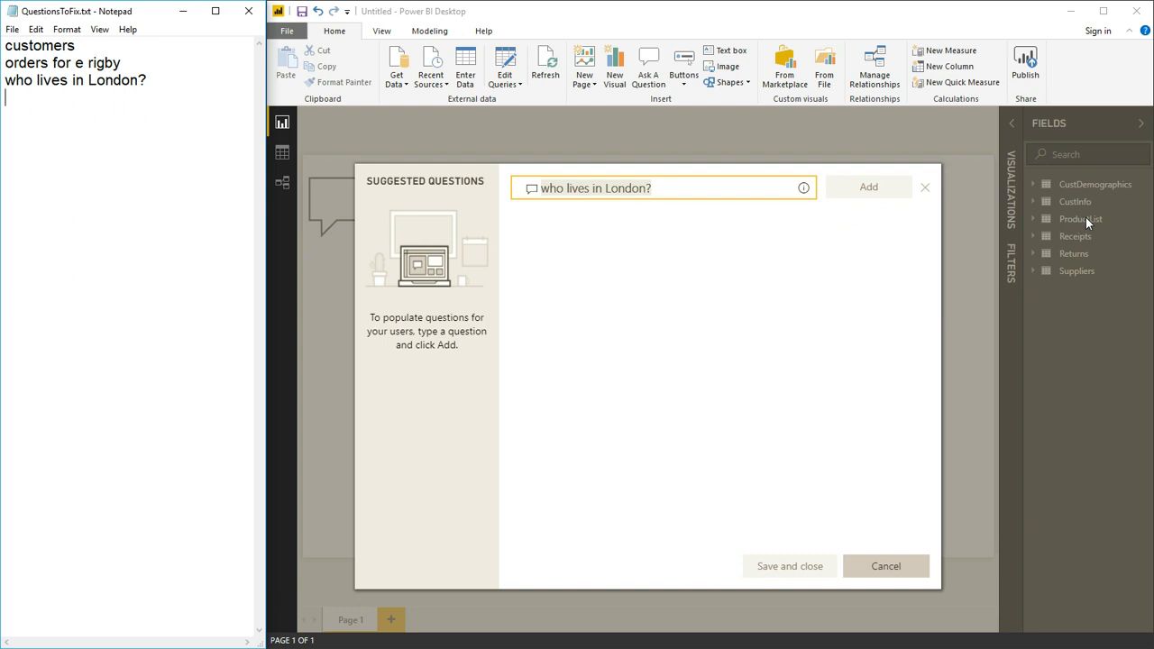
Step: Replace the Q&A question in Power BI with "product" and add it to the suggested questions
left_click(684, 185)
key("ctrl+a")
key("Delete")
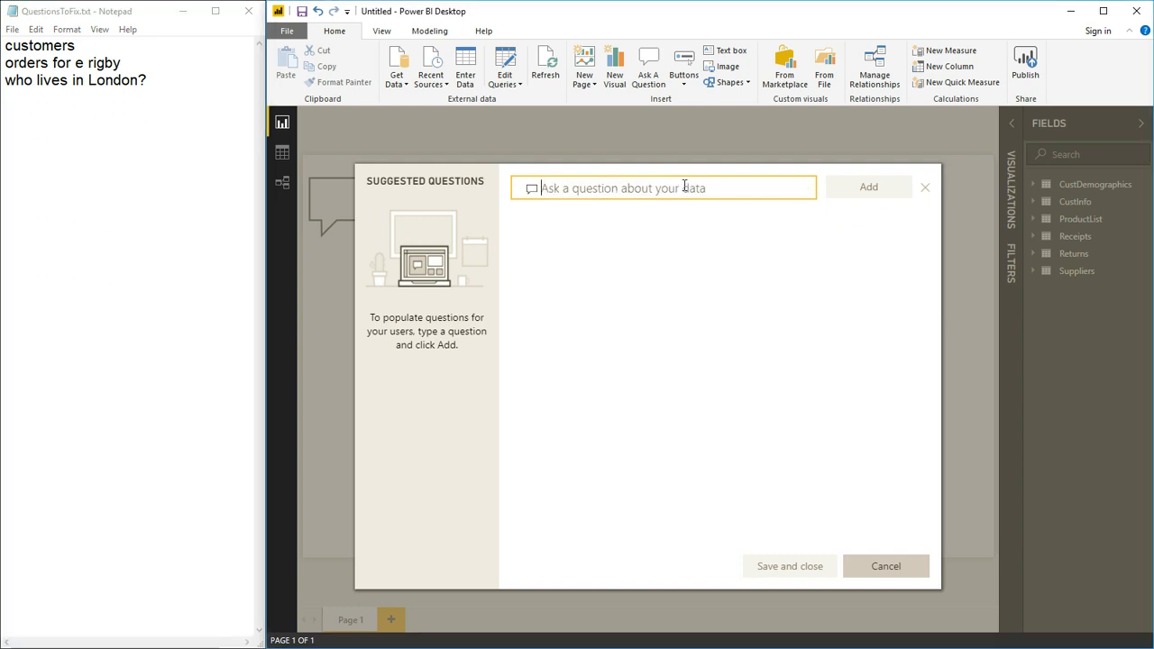
type("produc")
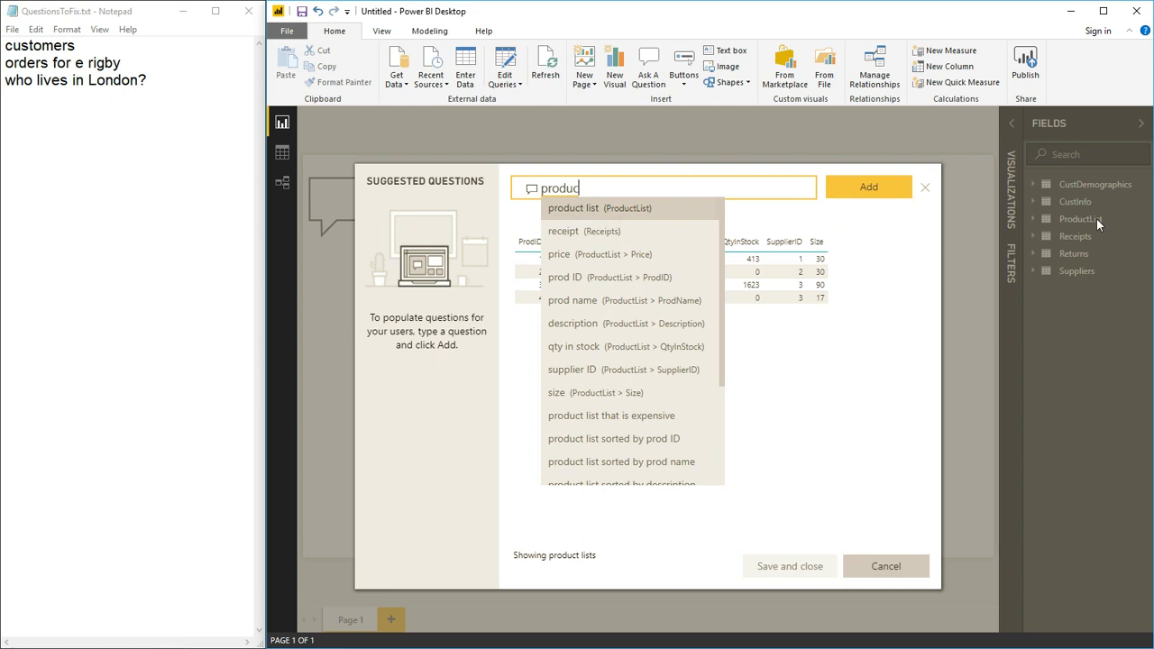
type("t")
left_click(891, 239)
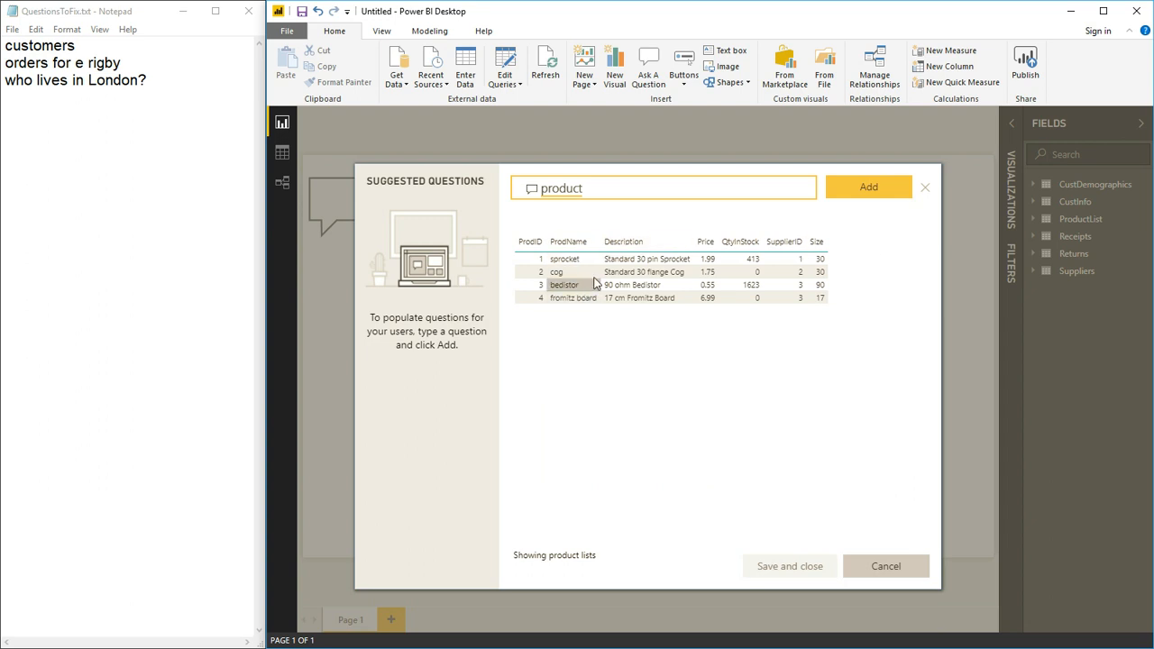
left_click(871, 187)
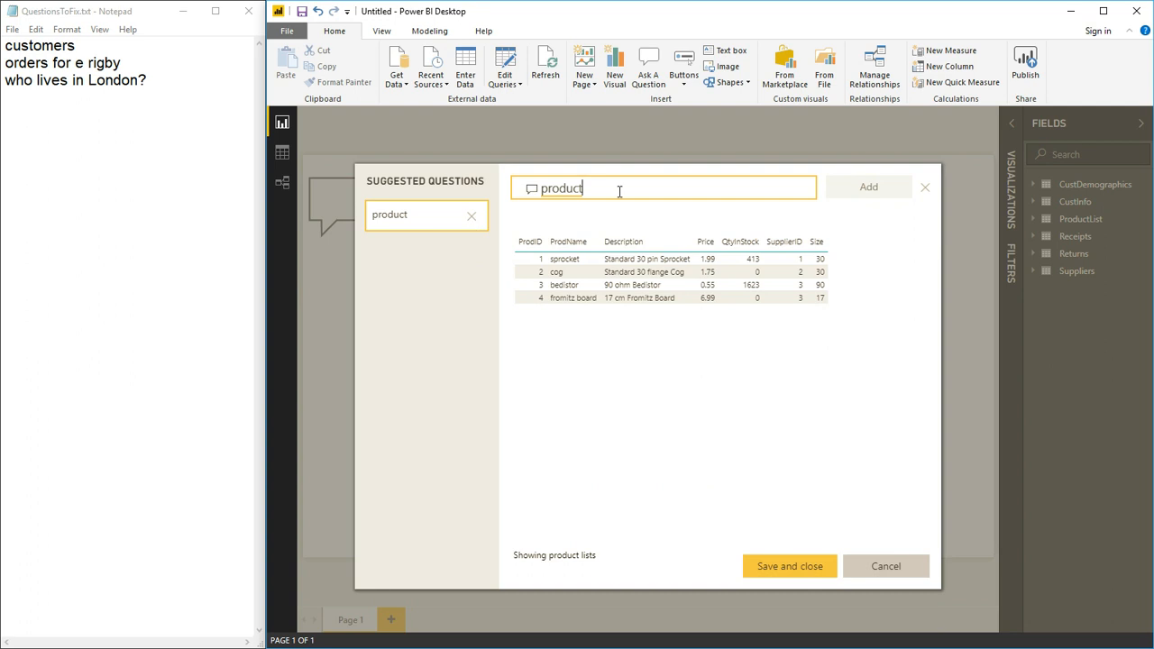
Step: Change the question to "products" and copy it onto the next line of QuestionsToFix.txt in Notepad
type("s")
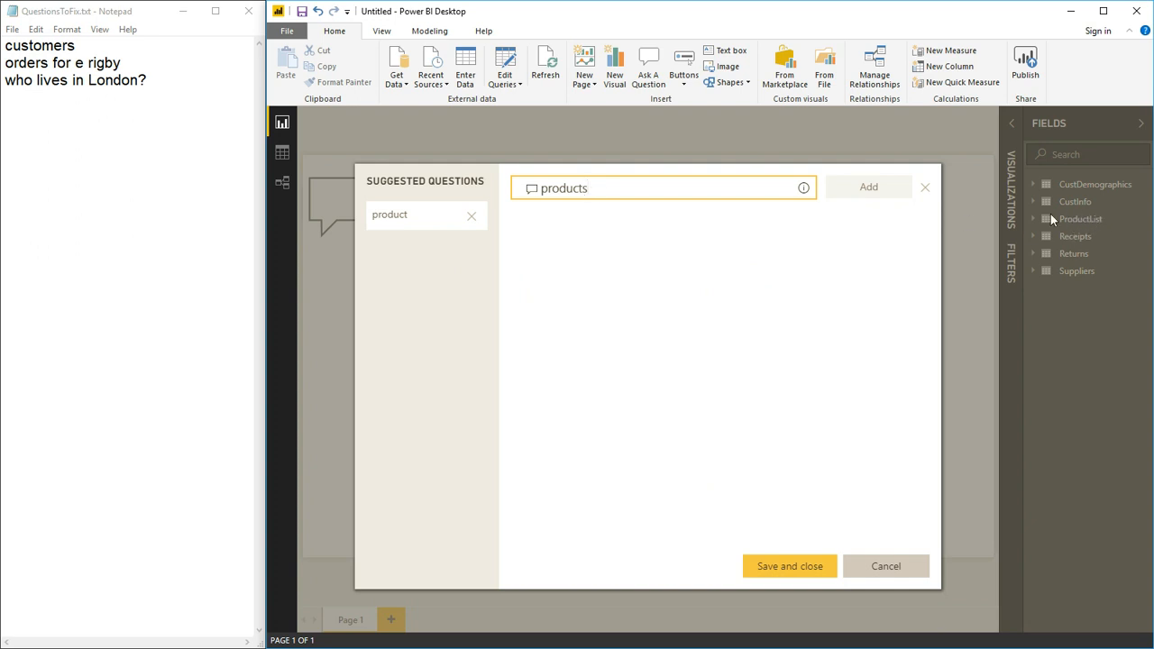
left_click_drag(613, 189, 532, 193)
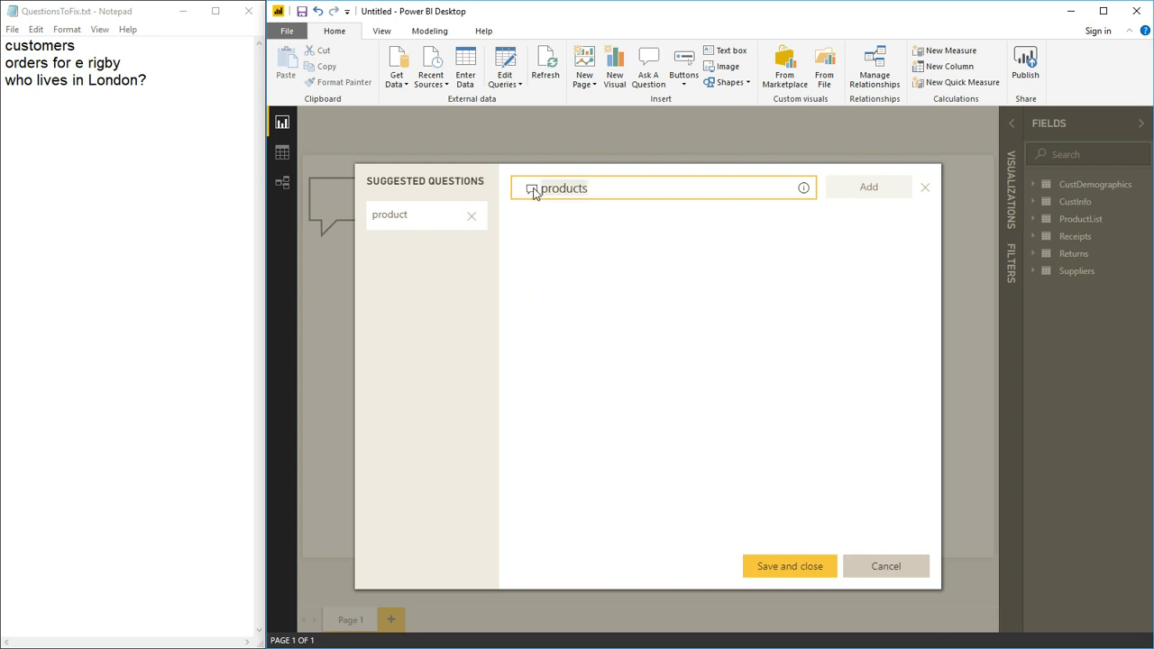
key("ctrl+c")
left_click(99, 110)
key("ctrl+v")
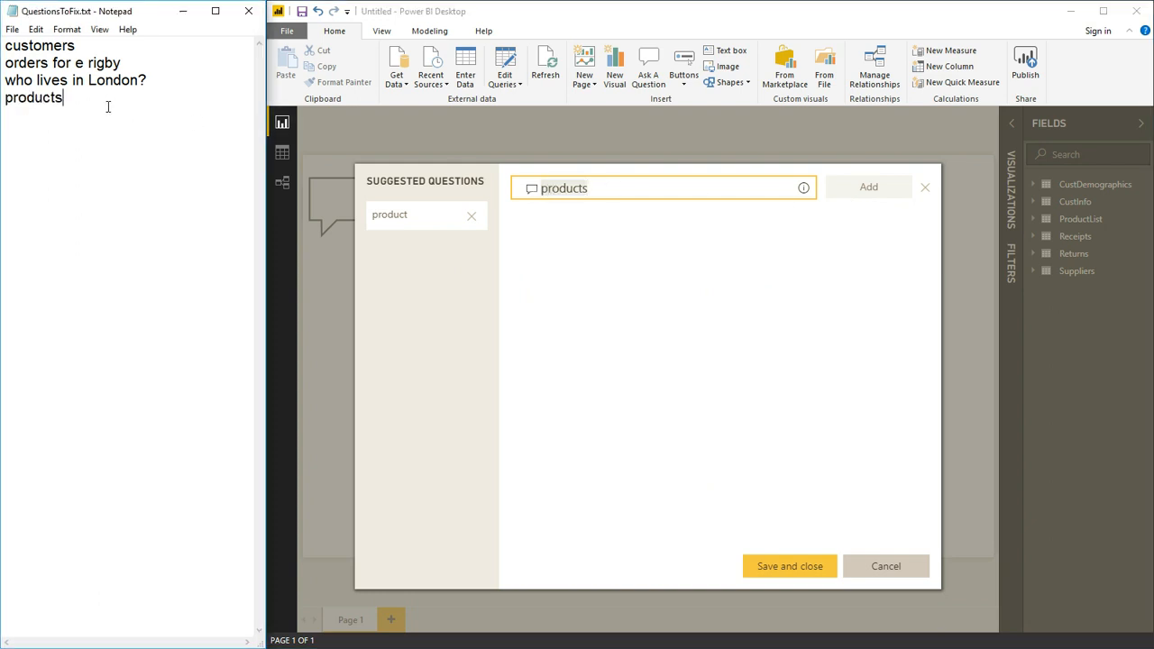
key("Return")
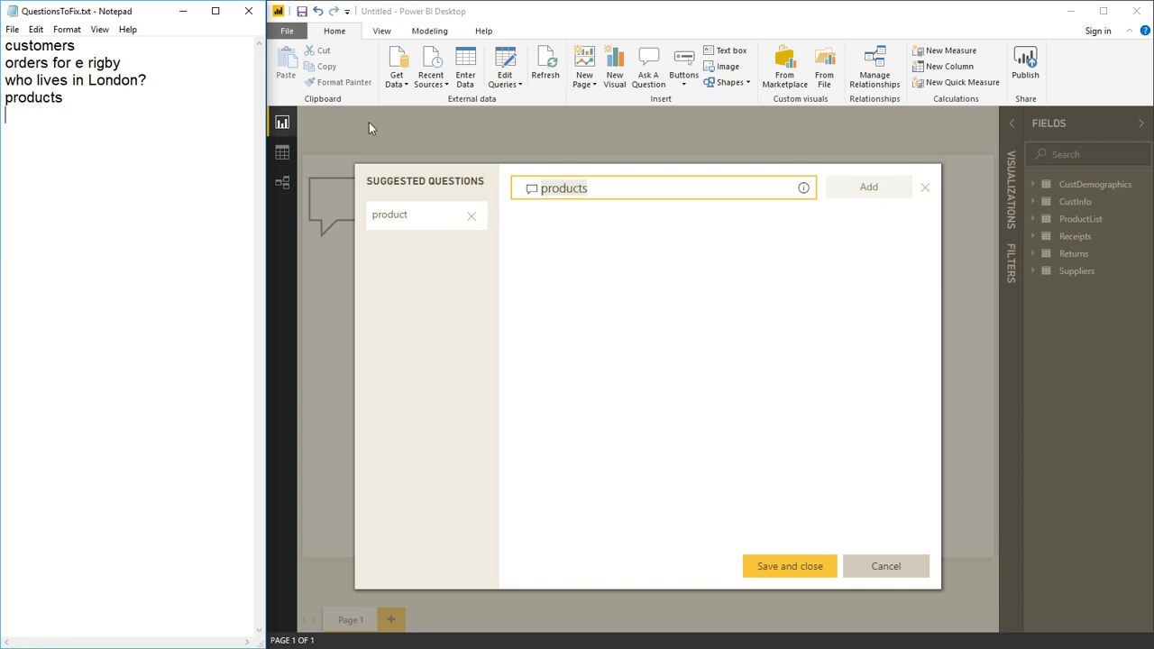
Step: Re-enter the Q&A question as "product" and accept the suggested "product list" phrasing
left_click(617, 189)
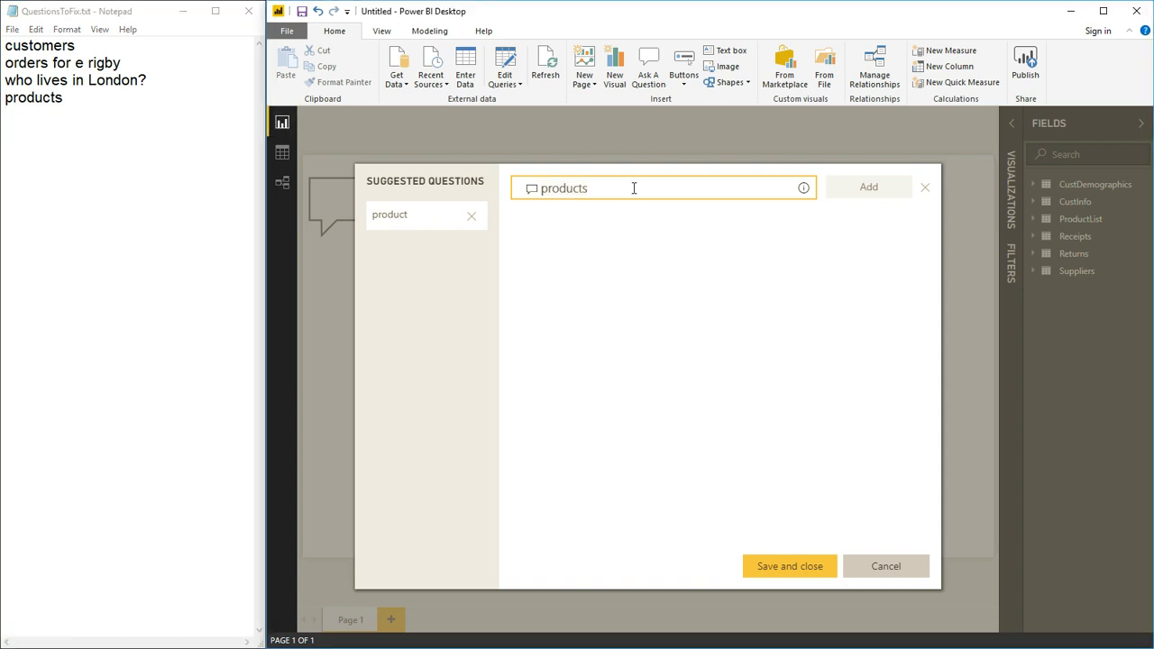
key("BackSpace")
left_click(821, 248)
left_click_drag(619, 187, 534, 189)
type("product")
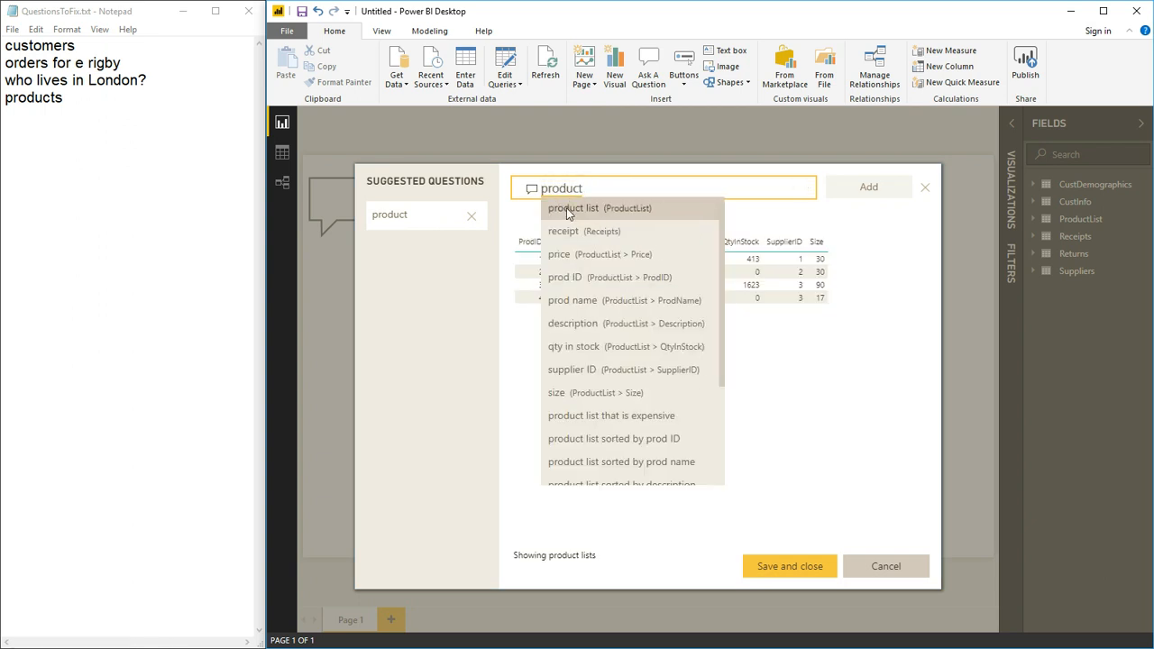
left_click(565, 208)
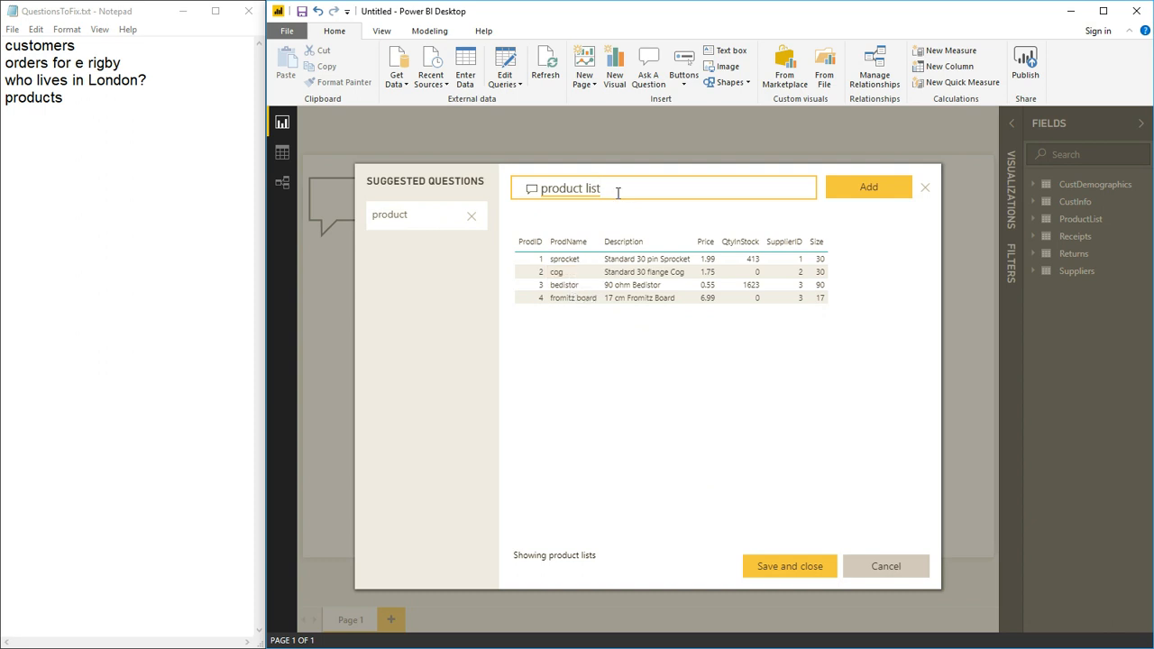
Step: Replace the question with "who bought a cog?" and view its answer without the suggestion list
key("ctrl+a")
key("BackSpace")
type("w")
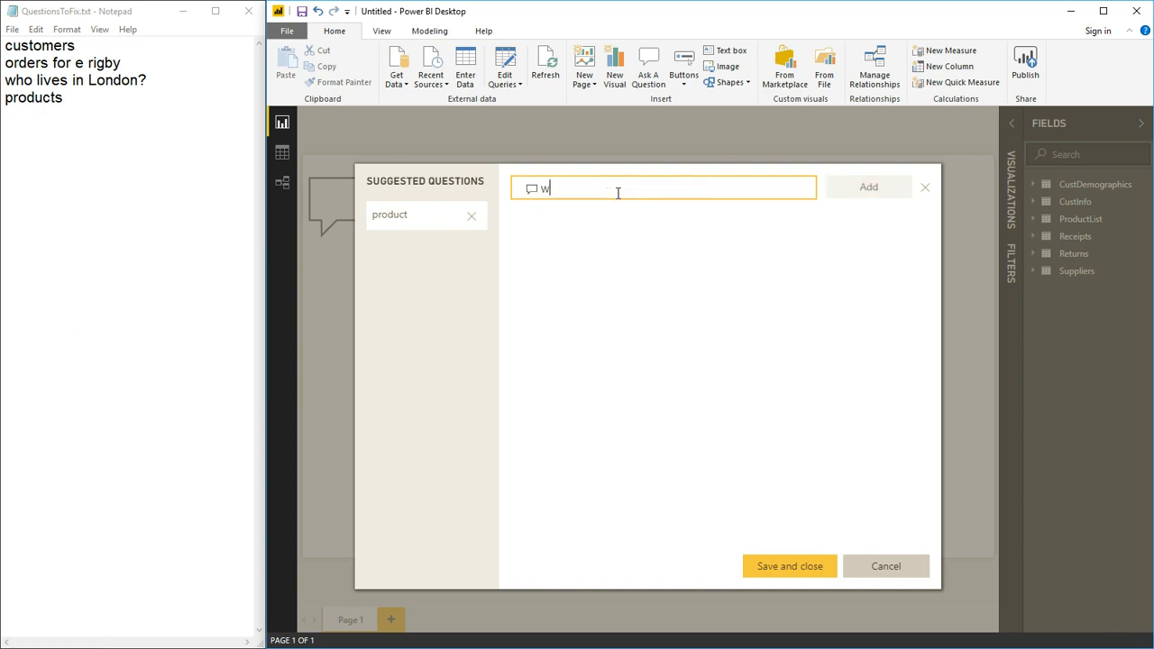
type("ho bought a cog?")
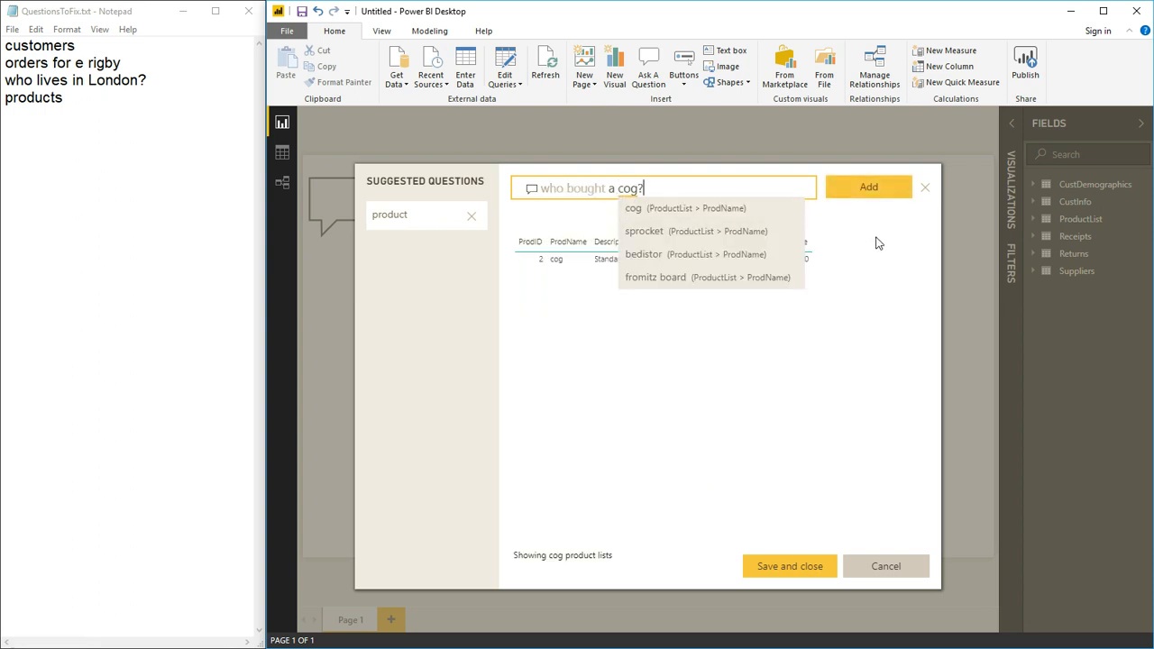
left_click(876, 238)
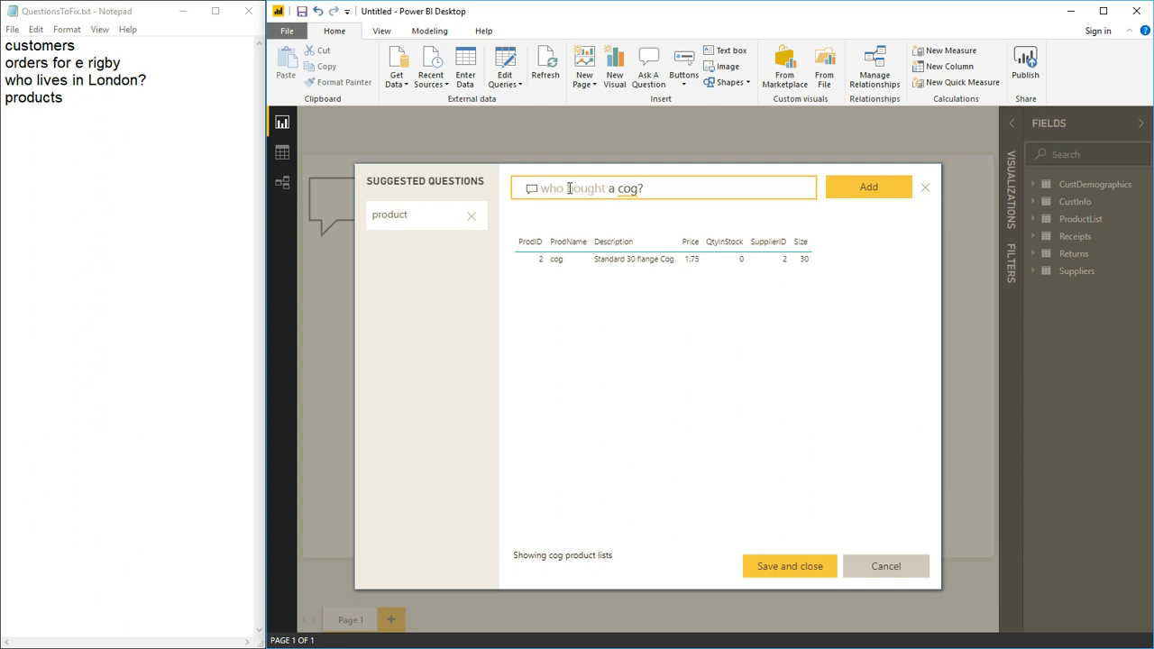
Step: Copy the question "who bought a cog?" onto the next line of QuestionsToFix.txt in Notepad
left_click(650, 187)
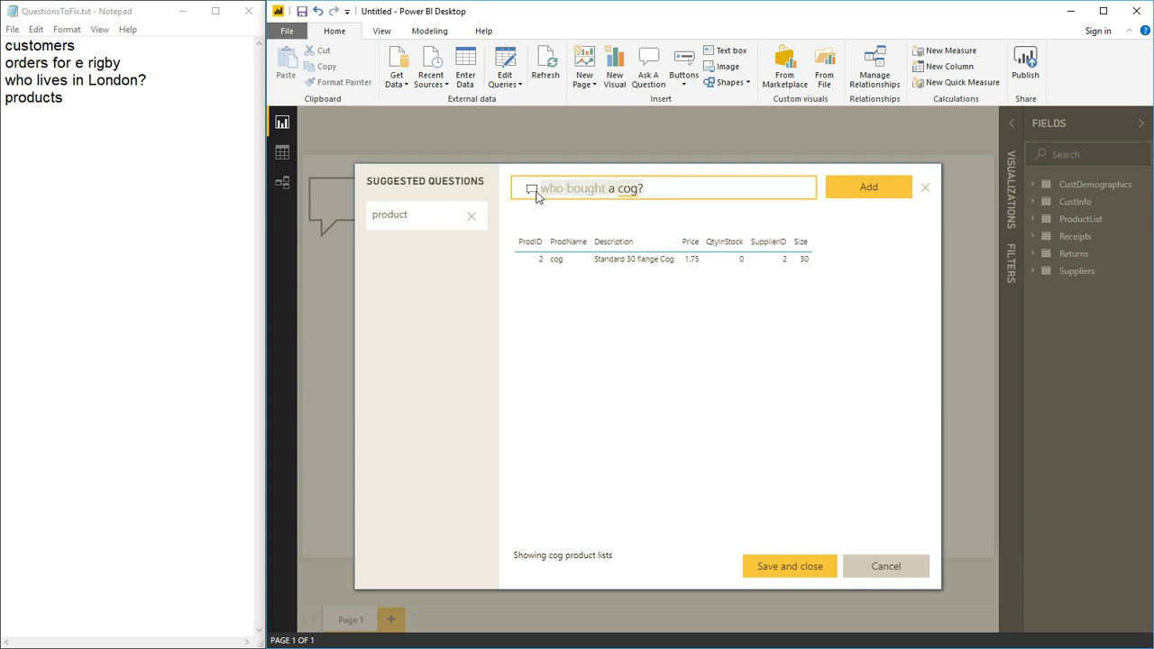
left_click(51, 118)
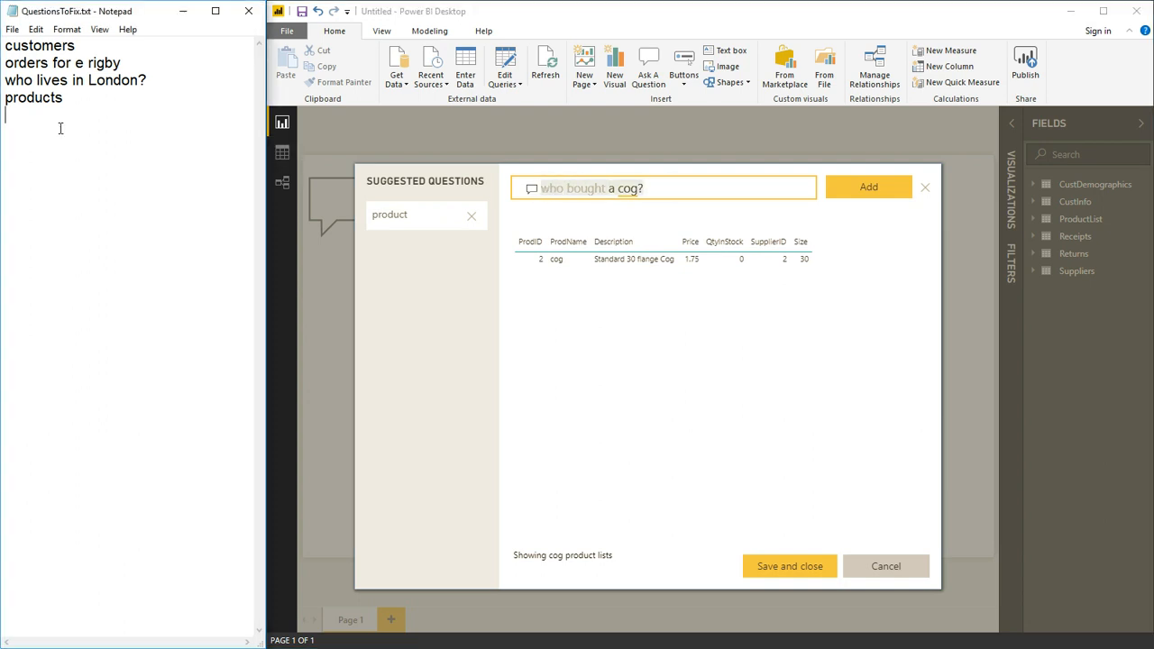
key("ctrl+v")
Step: Change the Q&A question in Power BI to "who supplies a cog?" and copy it onto the next line of QuestionsToFix.txt in Notepad
left_click(595, 188)
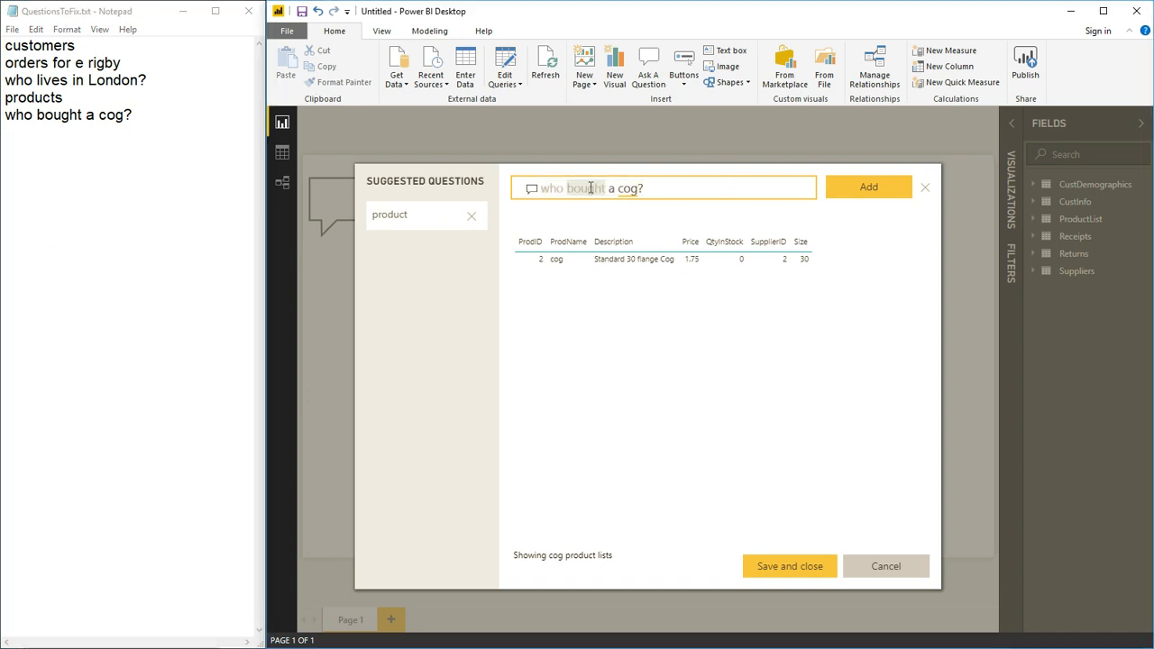
type("supplier")
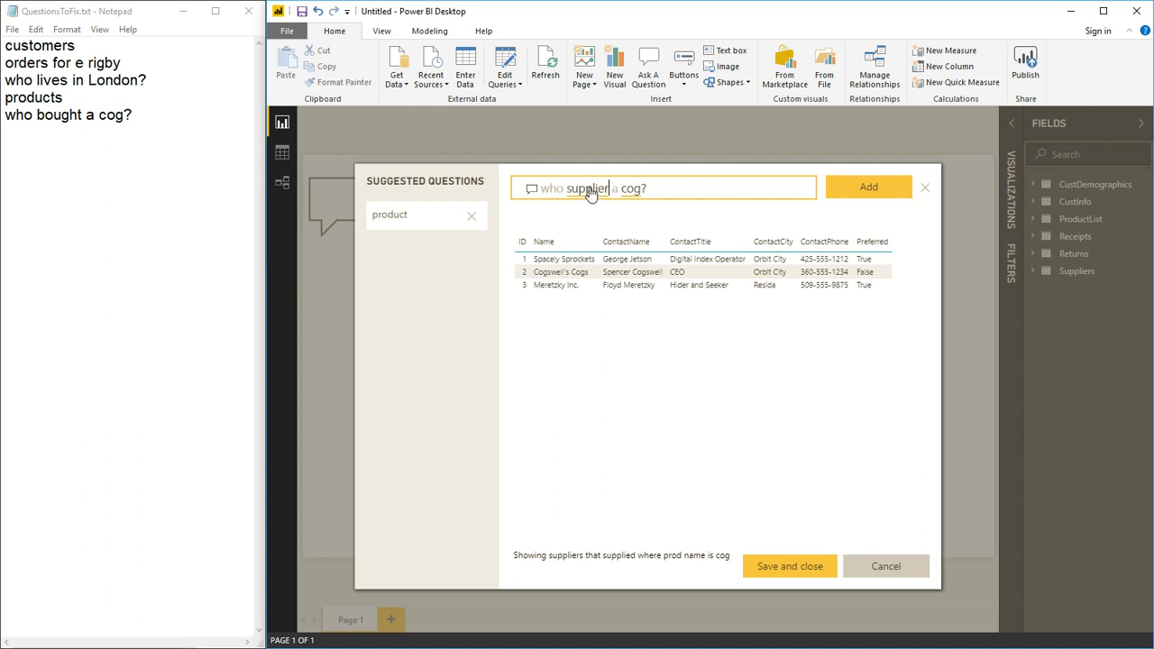
key("BackSpace")
type("s")
left_click(60, 163)
key("ctrl+v")
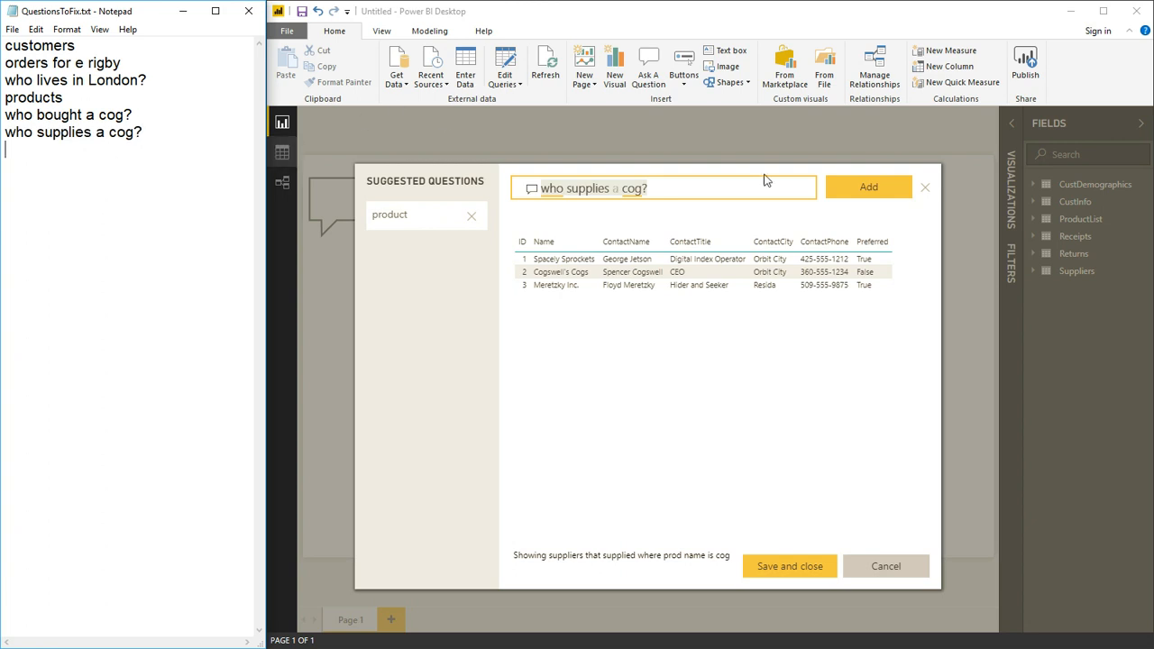
Step: Replace the Q&A question in Power BI with "list the suppliers" and add it to the suggested questions
left_click(691, 184)
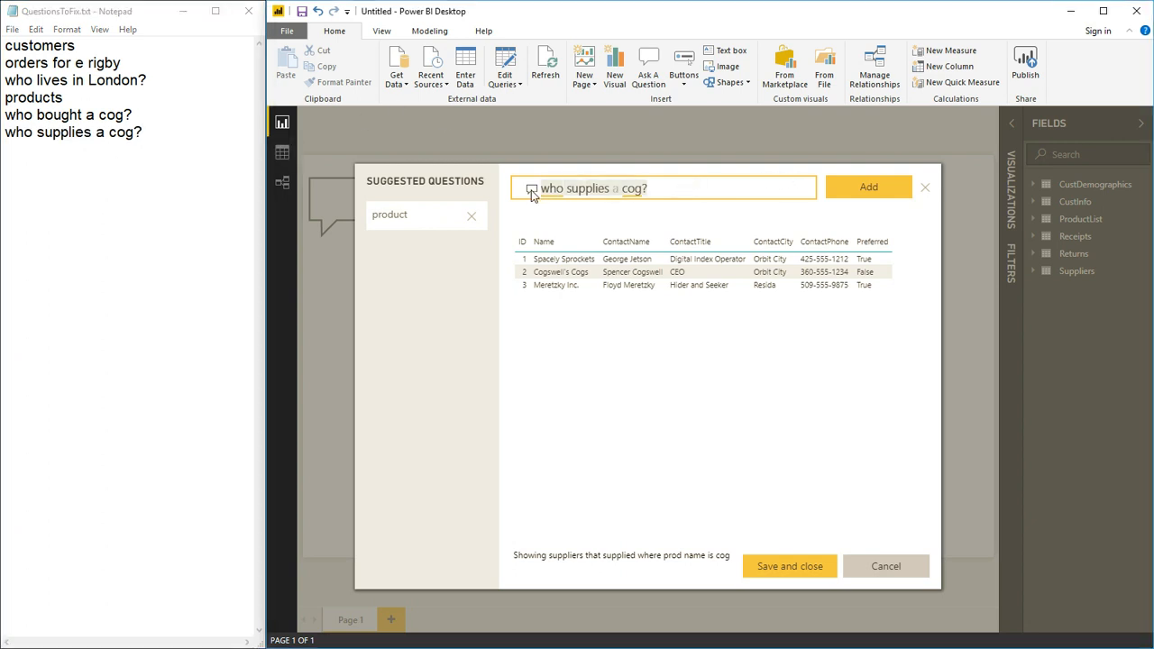
key("ctrl+a")
key("BackSpace")
type("list the suppliers")
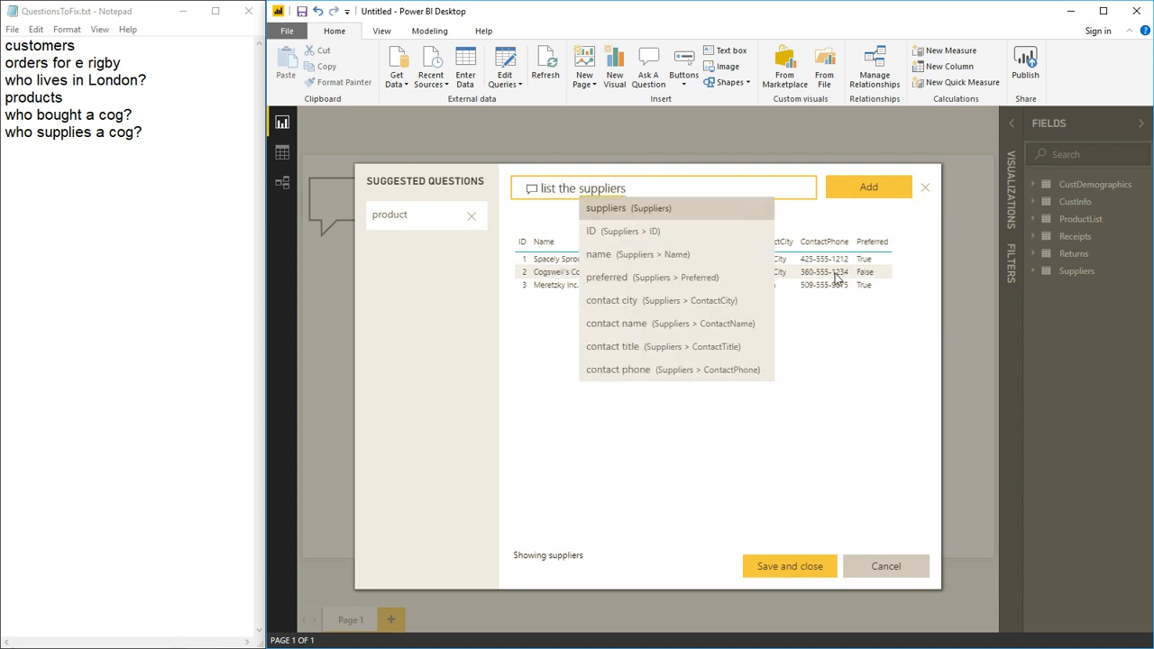
left_click(889, 356)
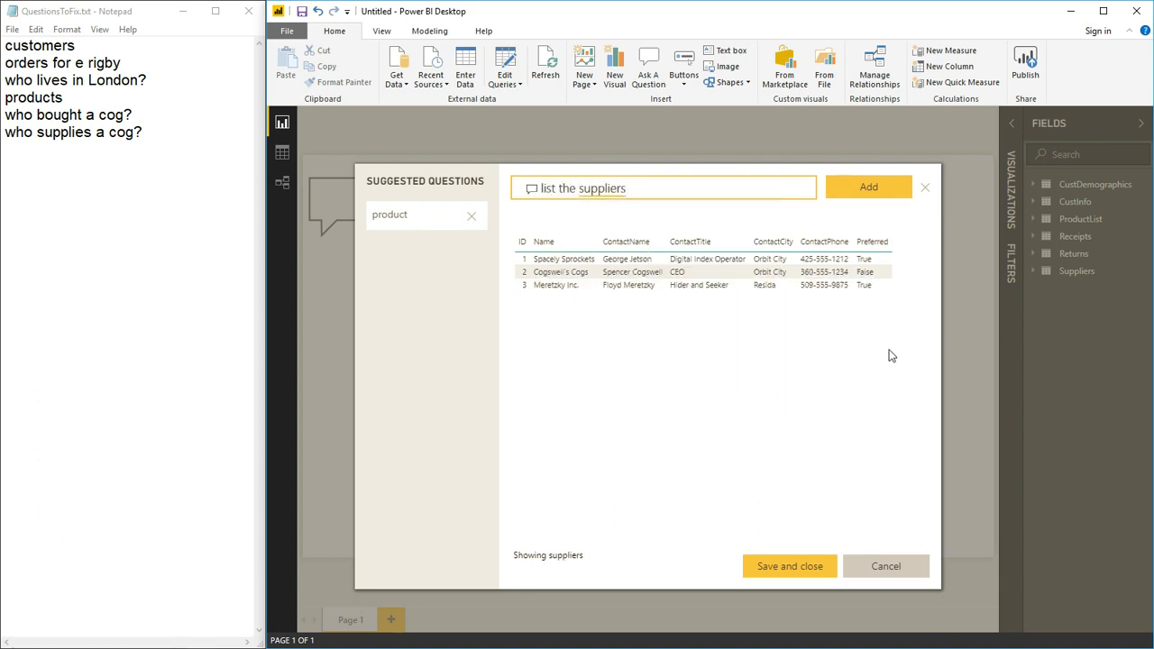
left_click(865, 189)
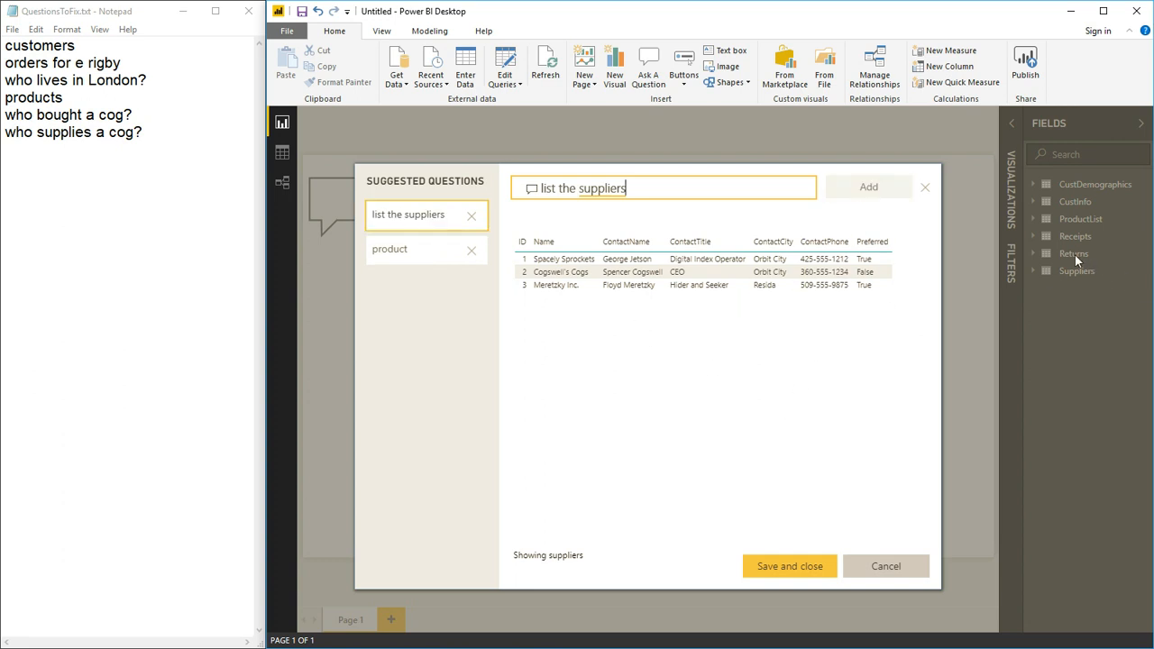
Step: Replace the question with "returns" and log it on the next line of QuestionsToFix.txt in Notepad
left_click_drag(637, 188, 528, 196)
type("returns")
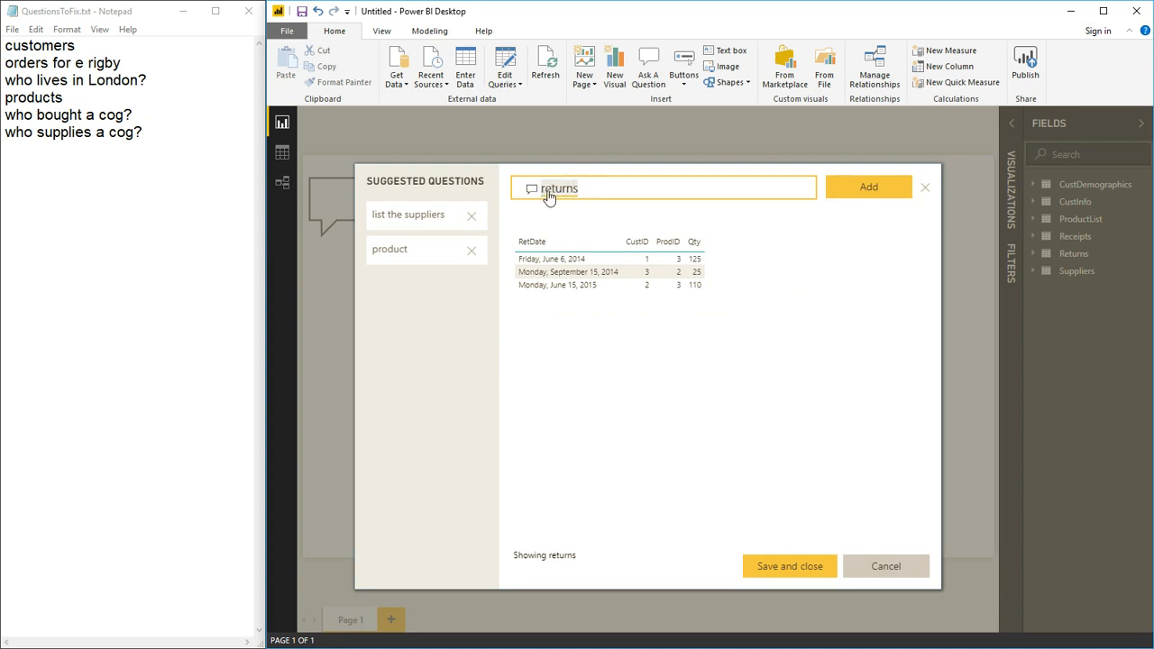
left_click(92, 167)
type("returns")
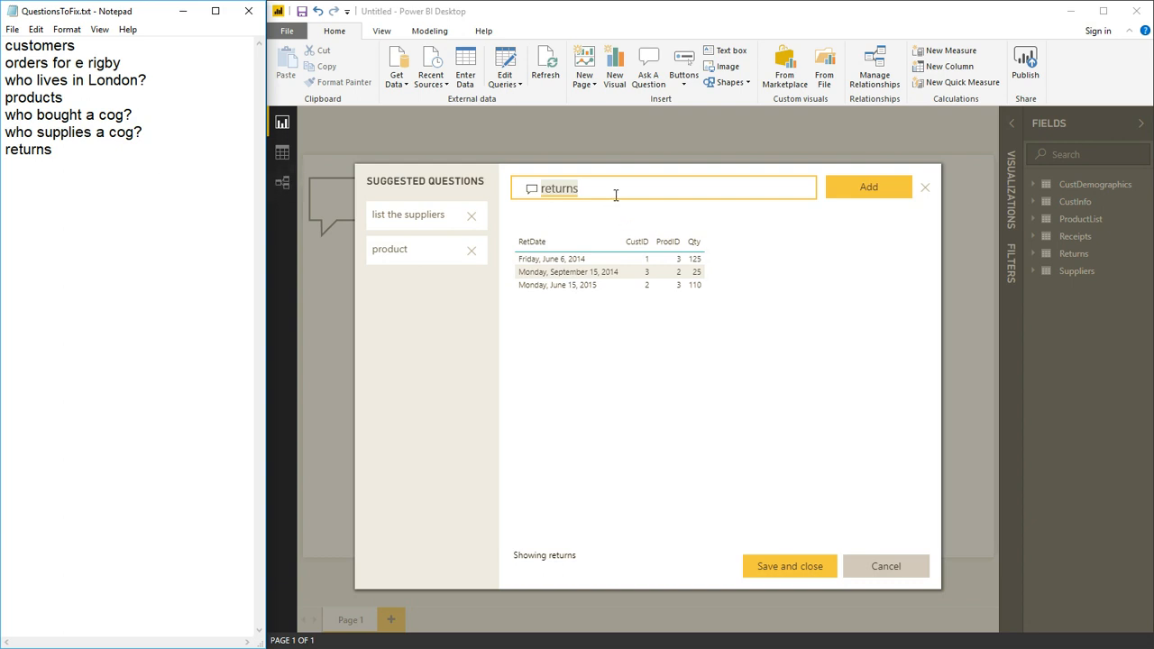
type("retur")
key("BackSpace")
key("BackSpace")
key("BackSpace")
key("BackSpace")
key("BackSpace")
Step: Extend the Q&A question in Power BI to "returns for 2015" and add it to the suggested questions
left_click(620, 192)
type("for 2015")
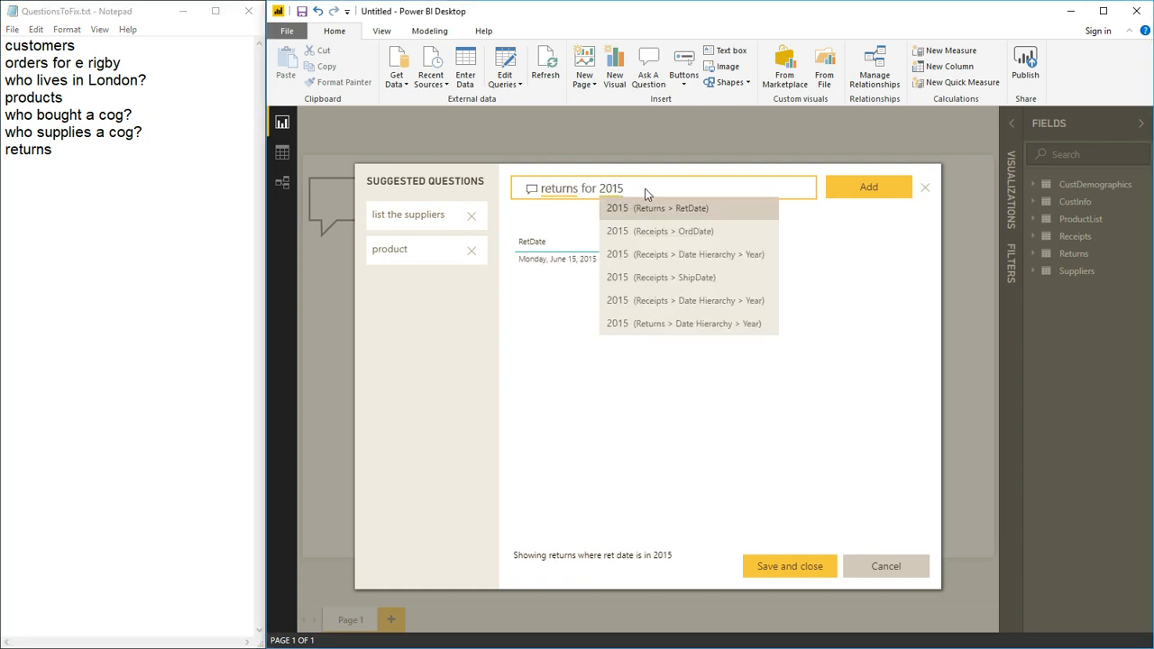
left_click(840, 259)
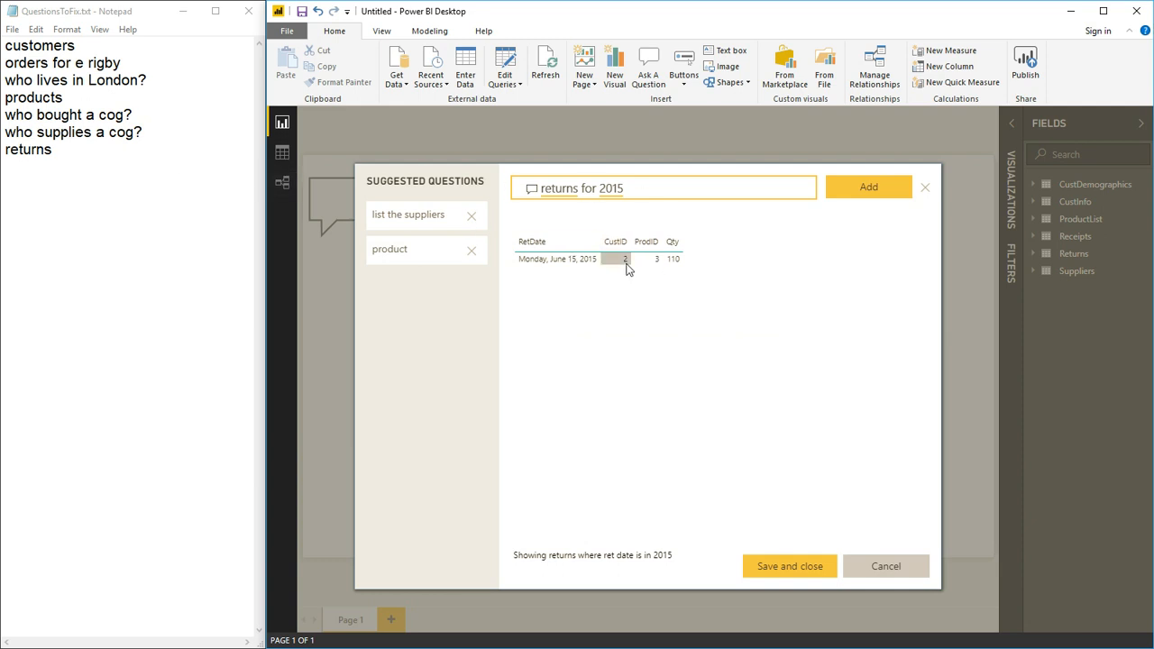
left_click(865, 189)
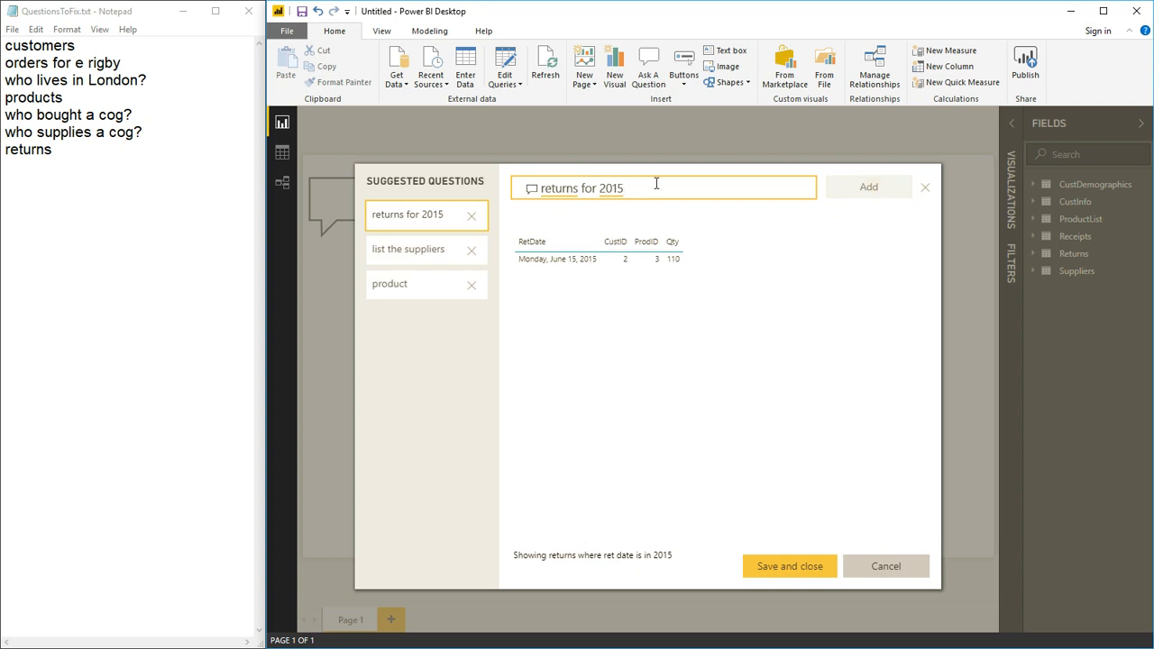
Step: Replace the question with "count the returns" and add it to the suggested questions
left_click_drag(666, 187, 540, 189)
type("count the returns")
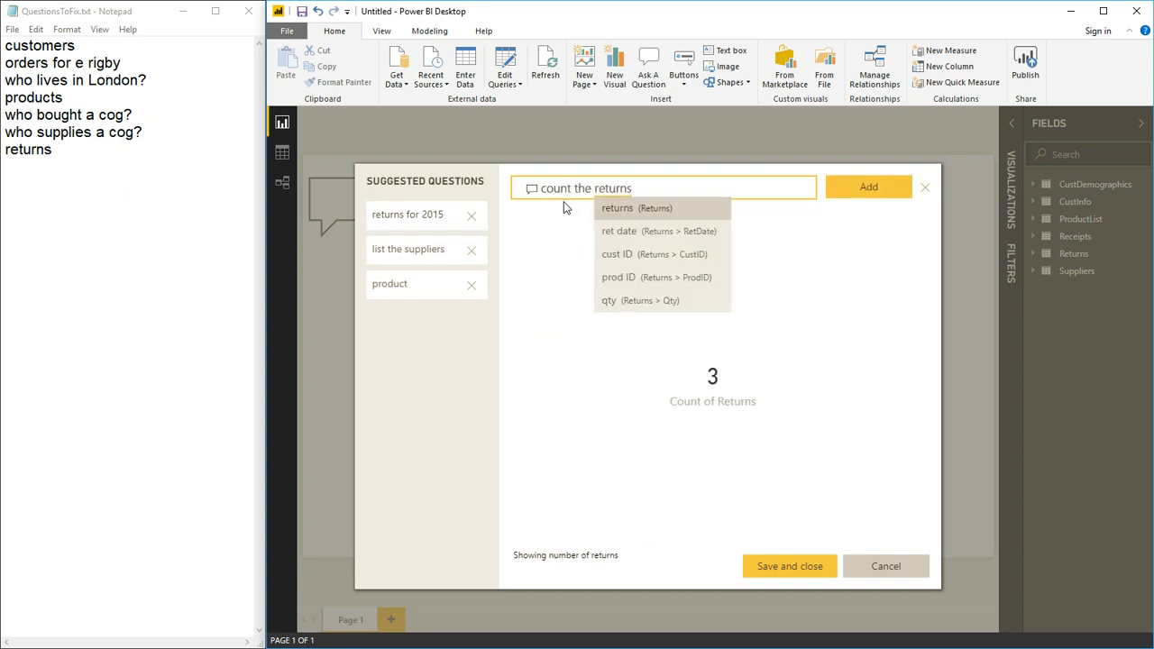
left_click(850, 348)
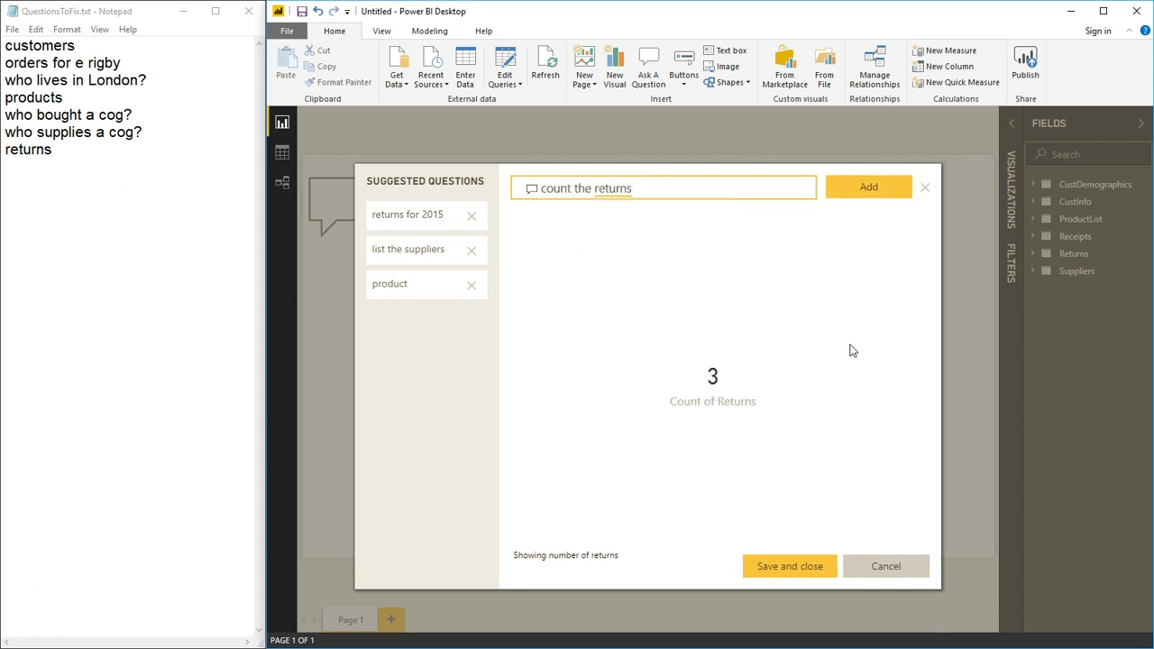
left_click(867, 191)
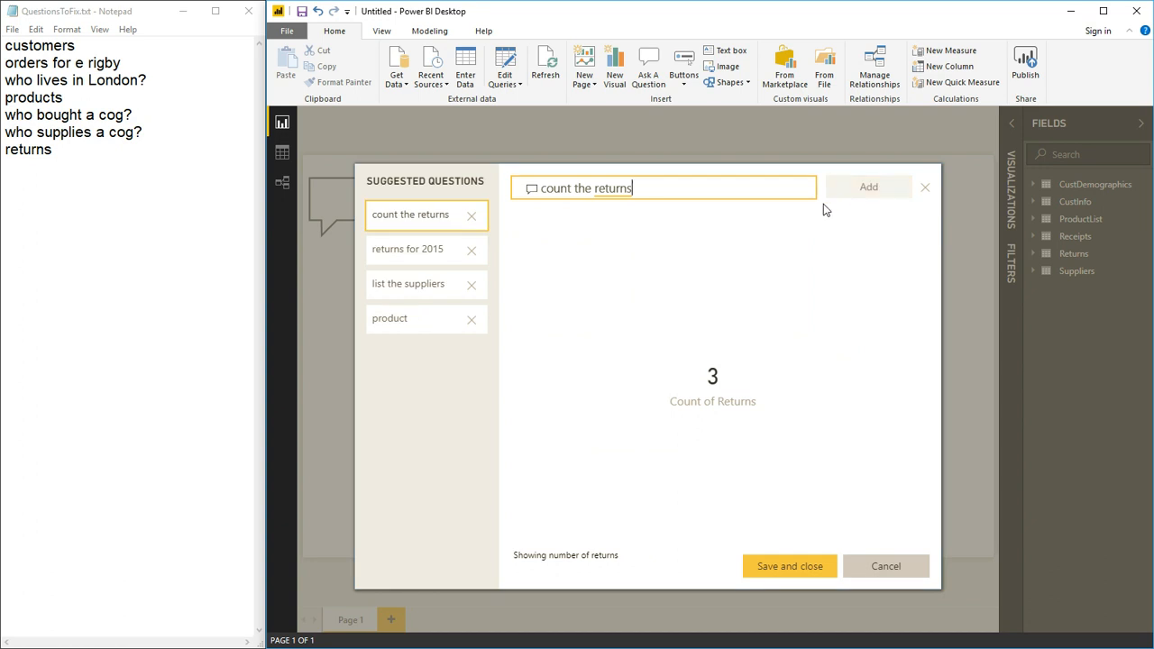
Step: Extend the question to "count the returns by year" and log it on the next line of QuestionsToFix.txt in Notepad
left_click(657, 189)
type("by year")
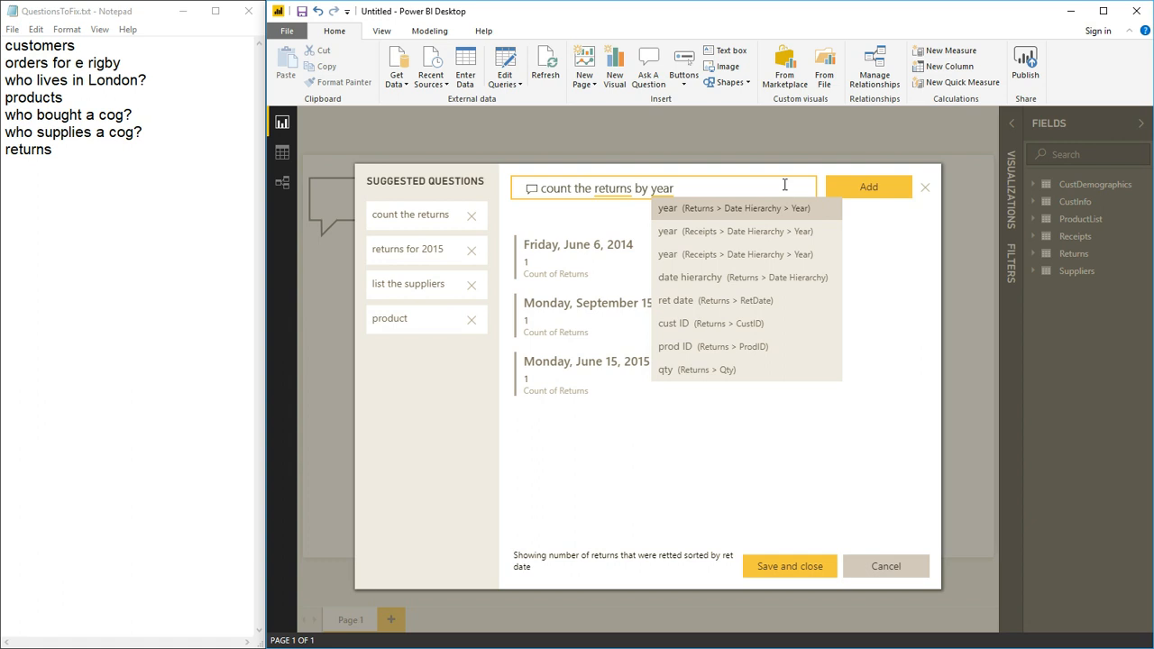
left_click(874, 291)
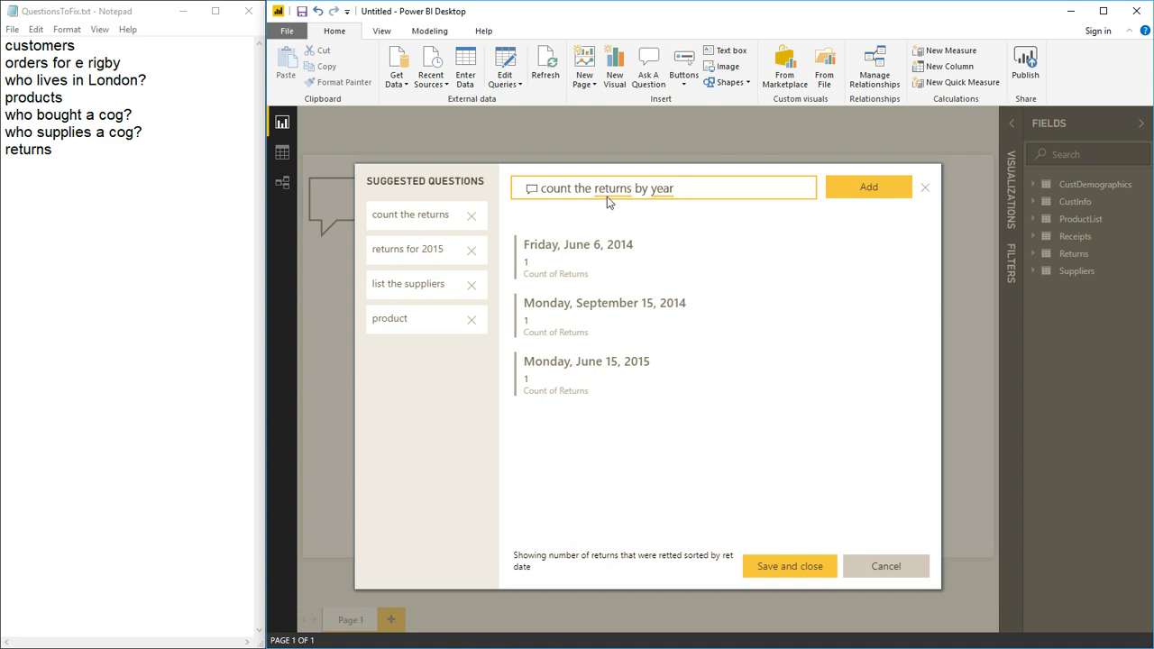
left_click(701, 187)
left_click(88, 197)
type("count the returns by year")
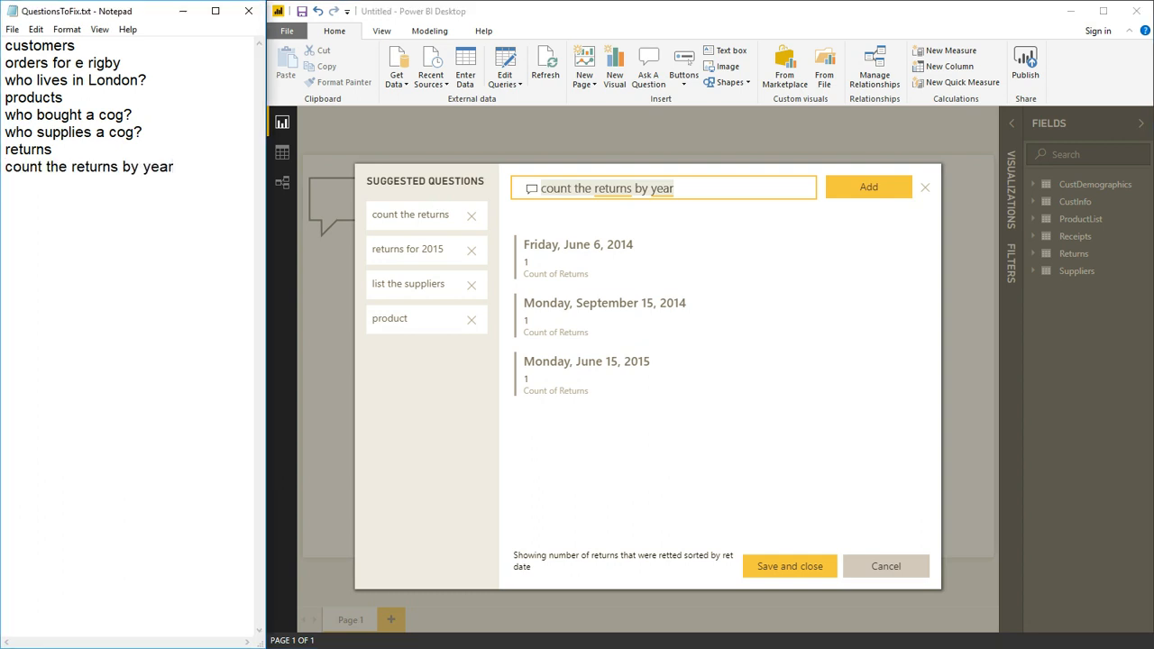